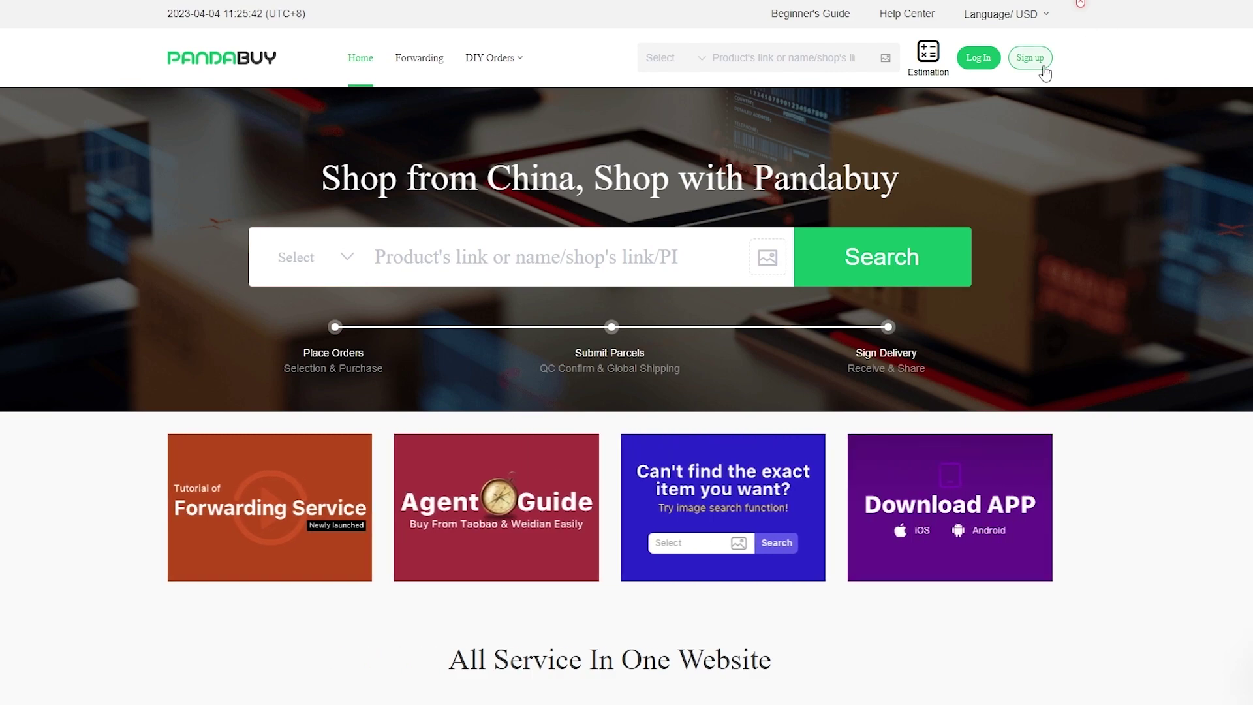
# Step: Start creating a new Pandabuy account from the sign-up link
pyautogui.click(1042, 66)
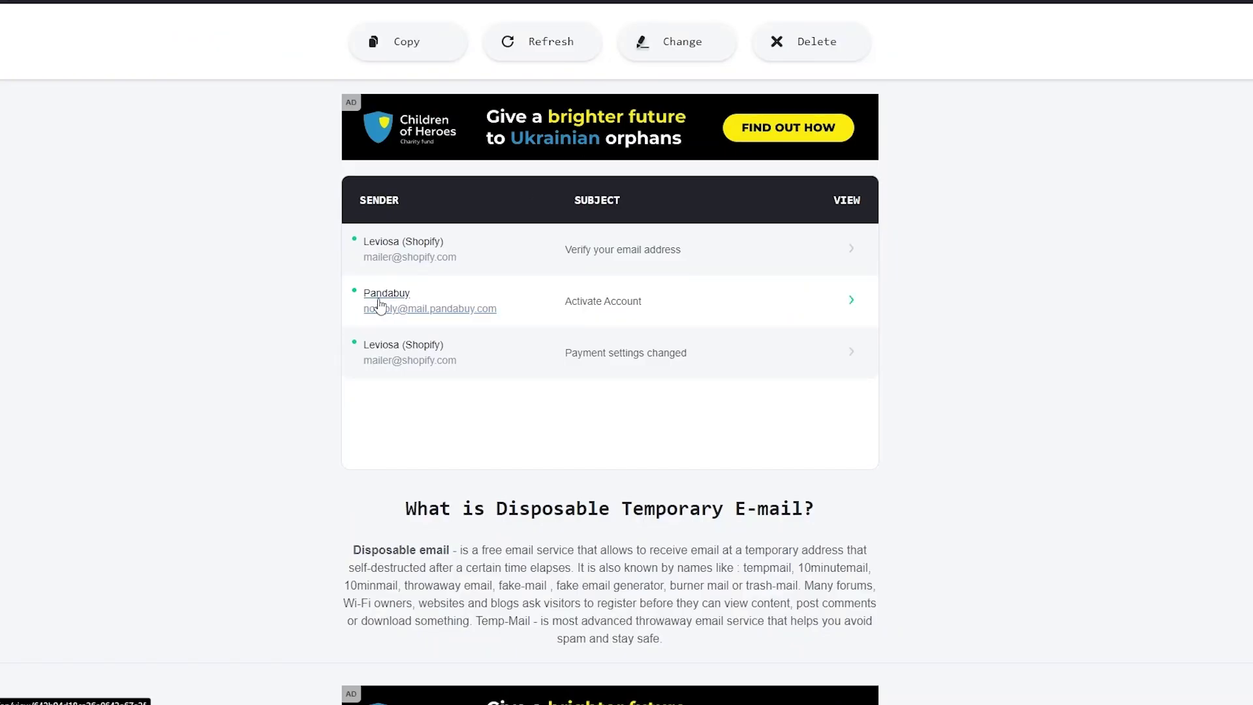
# Step: Open Pandabuy's 'Activate Account' email in Temp-Mail and follow its activation link
pyautogui.click(380, 304)
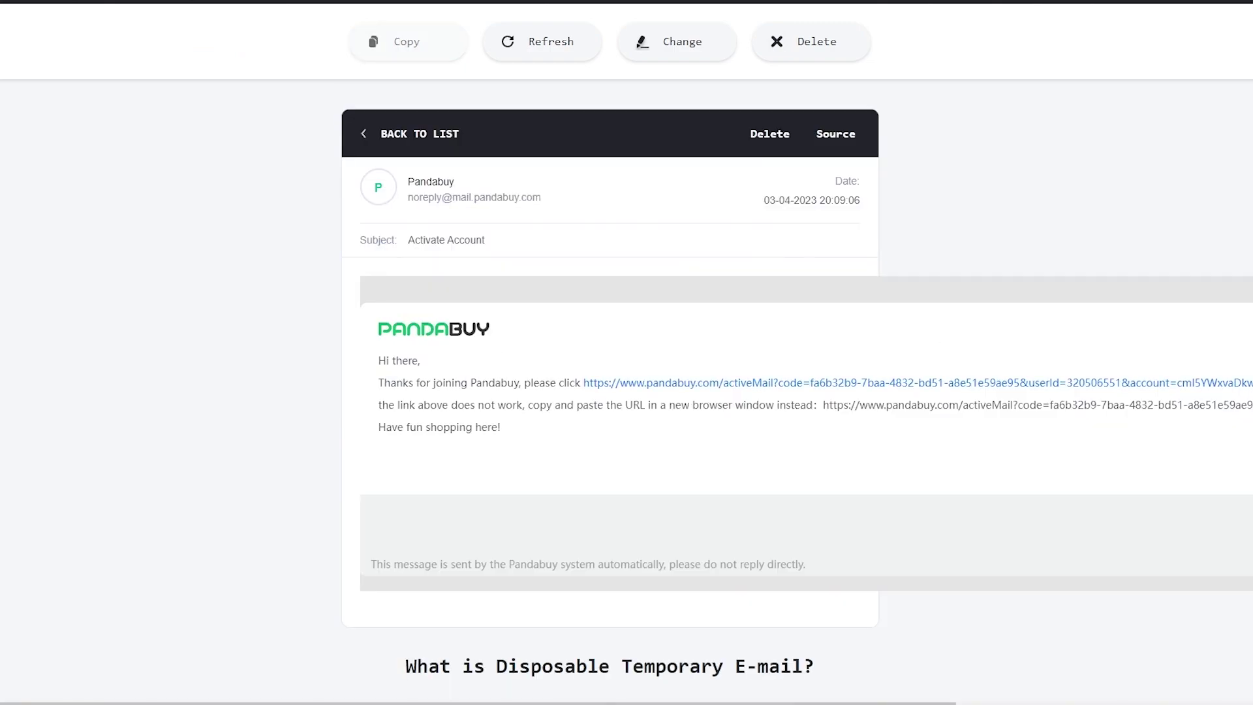
pyautogui.moveTo(464, 702); pyautogui.dragTo(508, 702)
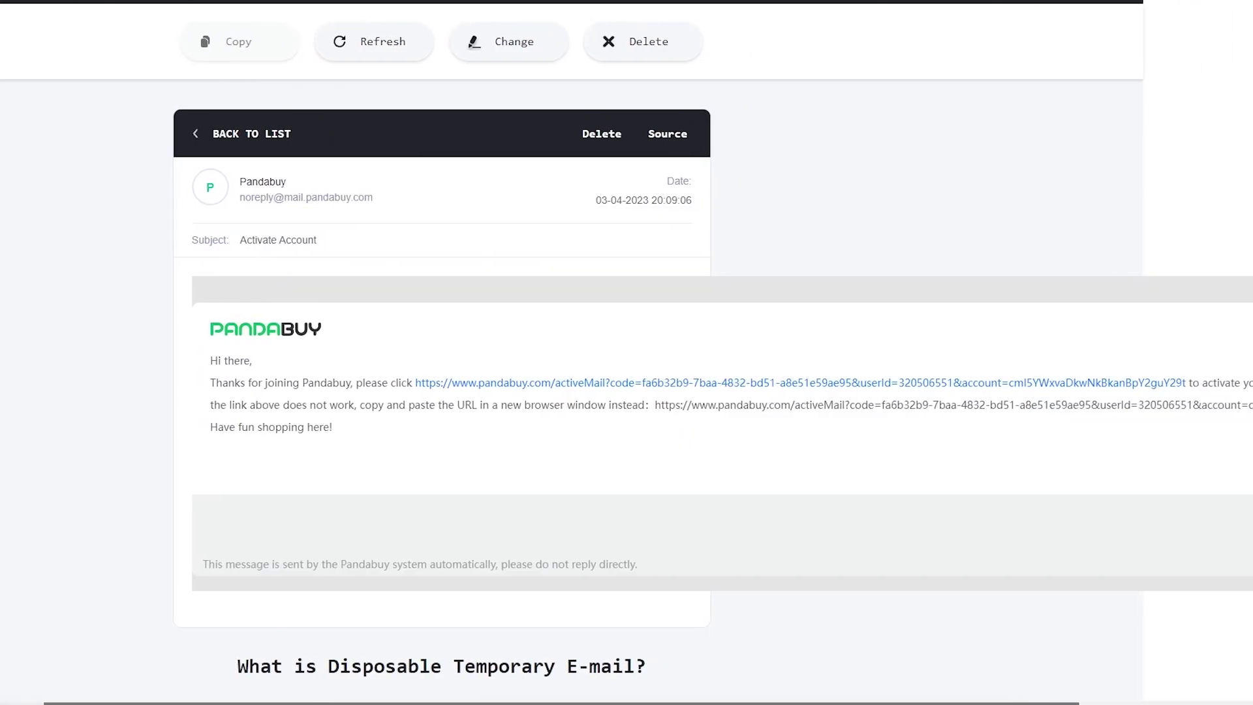
pyautogui.hscroll(5, 678, 661)
pyautogui.hscroll(-4, 678, 661)
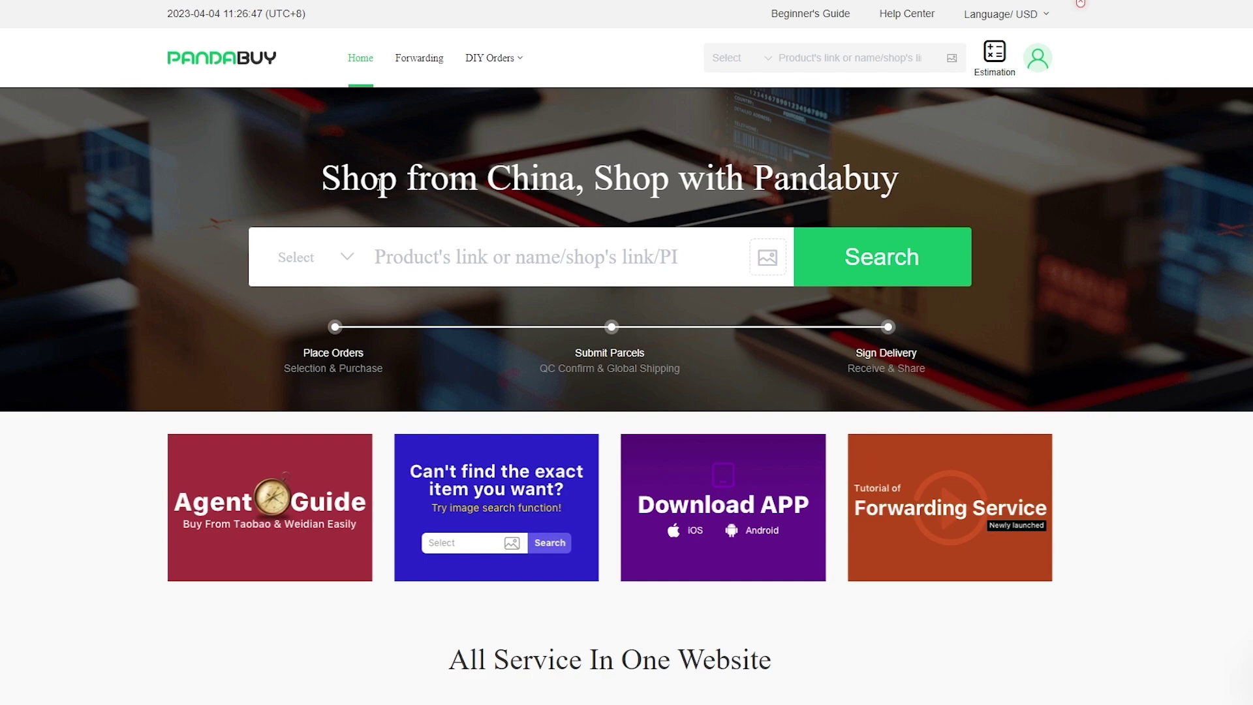
# Step: Browse the Pandabuy homepage's services and notices, and check the product/shop search choices
pyautogui.moveTo(324, 188); pyautogui.dragTo(889, 186)
pyautogui.click(1170, 471)
pyautogui.scroll(-5, 1135, 464)
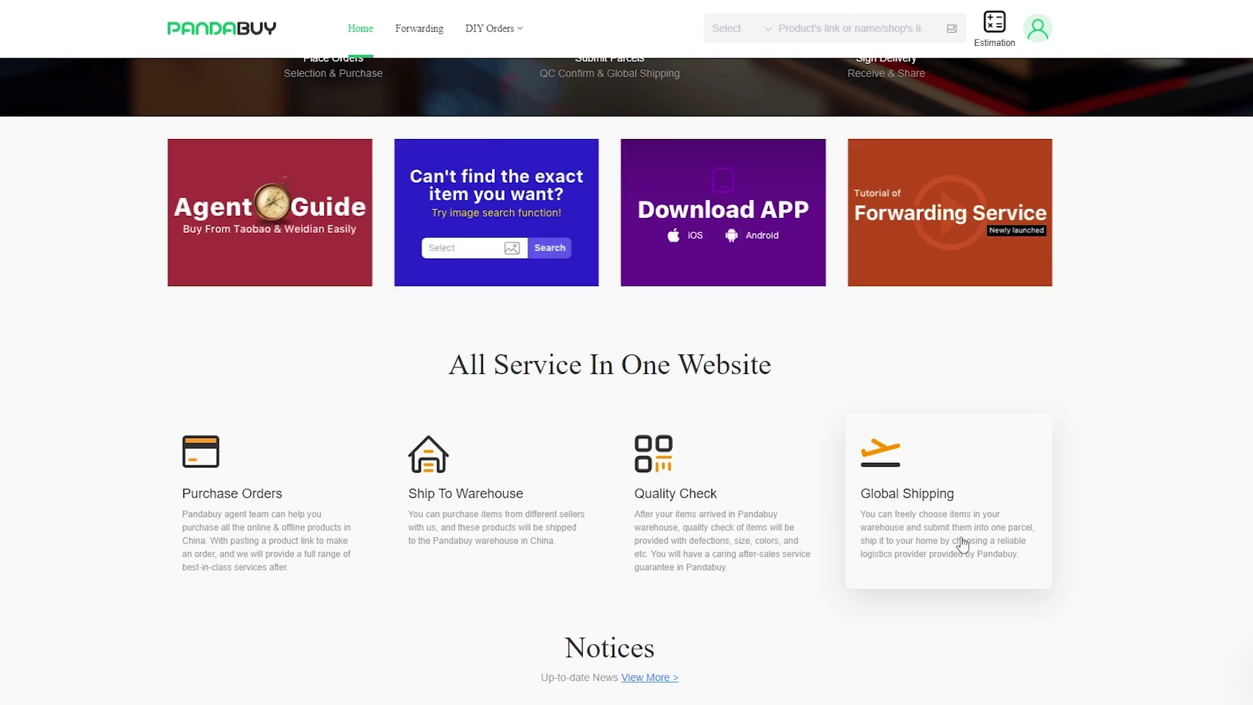
pyautogui.scroll(-1, 963, 544)
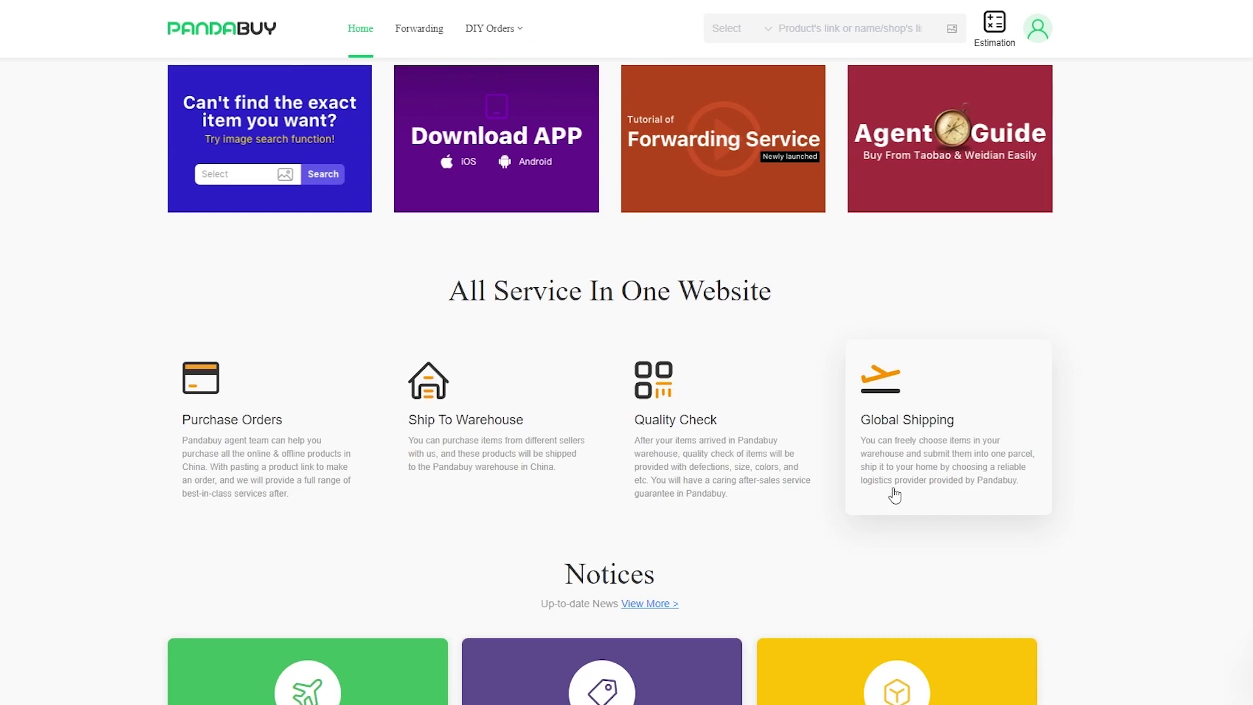
pyautogui.scroll(1, 894, 496)
pyautogui.scroll(3, 895, 502)
pyautogui.scroll(-15, 963, 512)
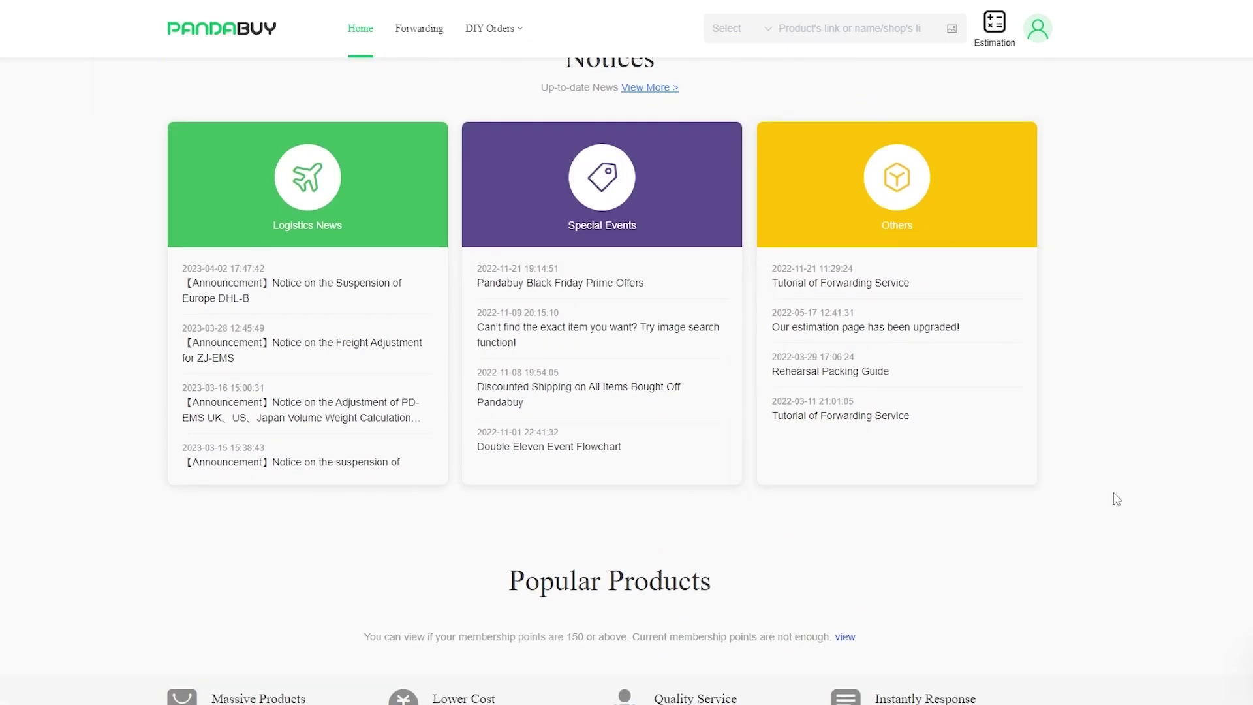
pyautogui.scroll(16, 1109, 502)
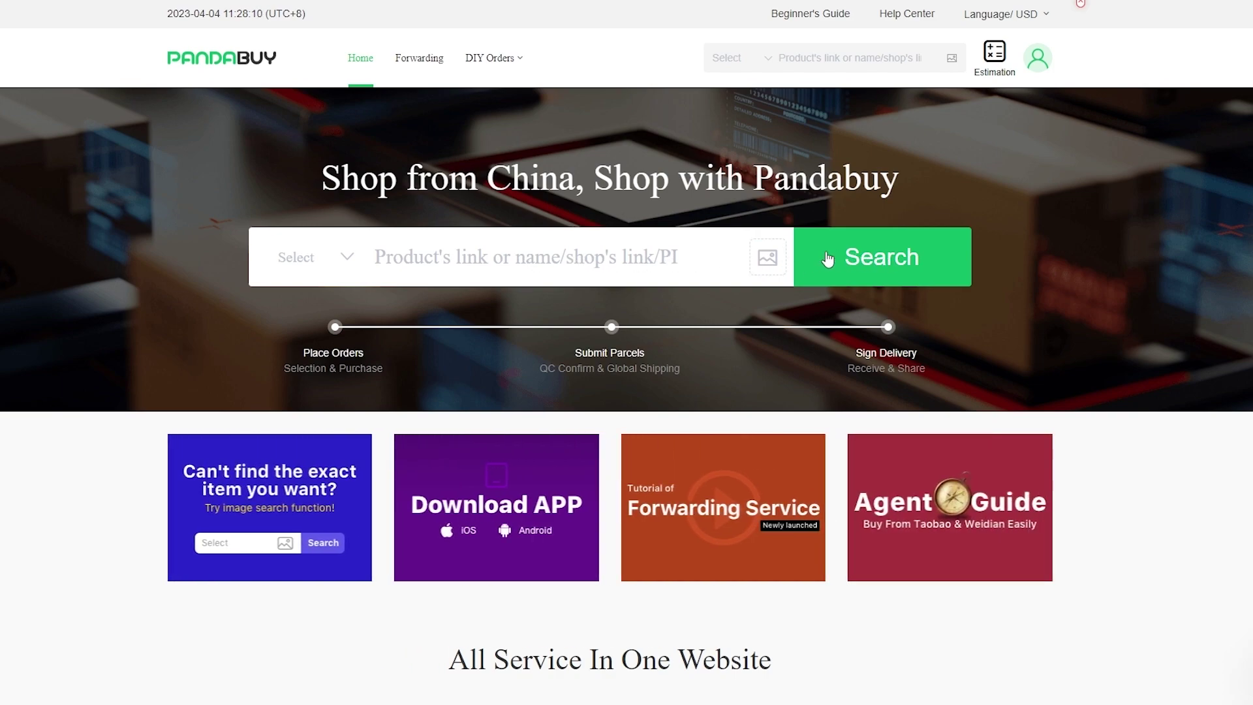
pyautogui.click(349, 268)
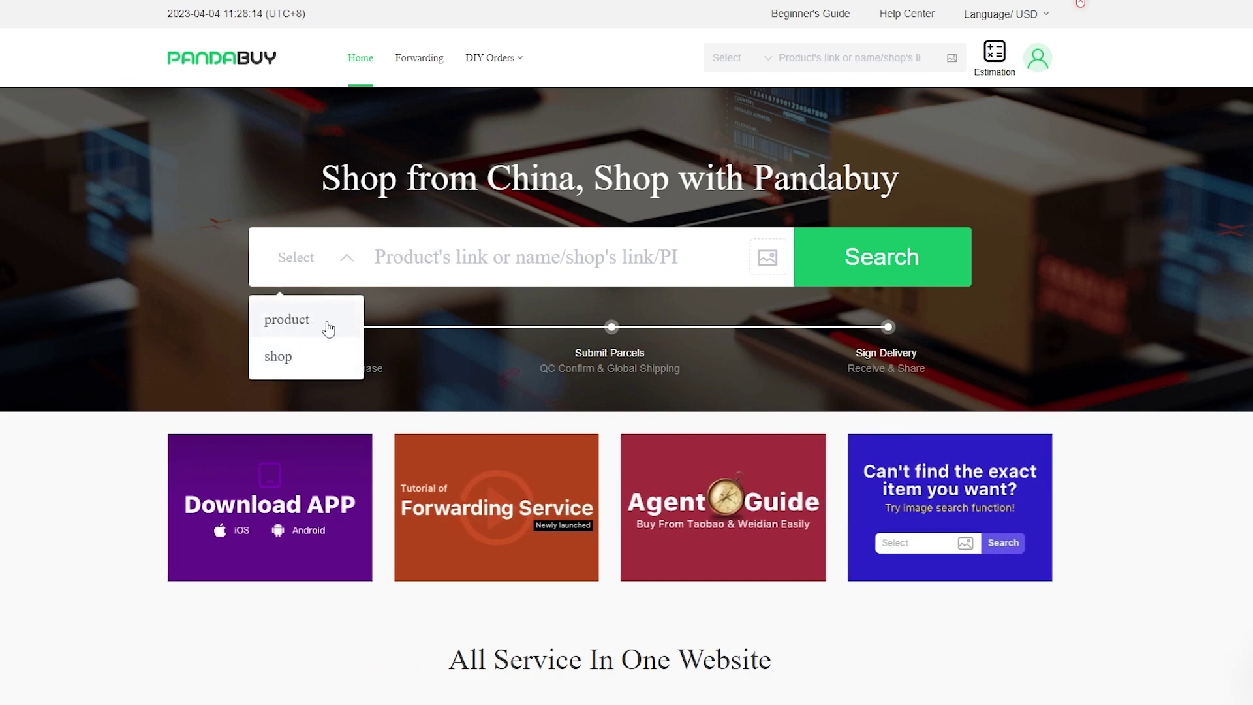
pyautogui.click(47, 502)
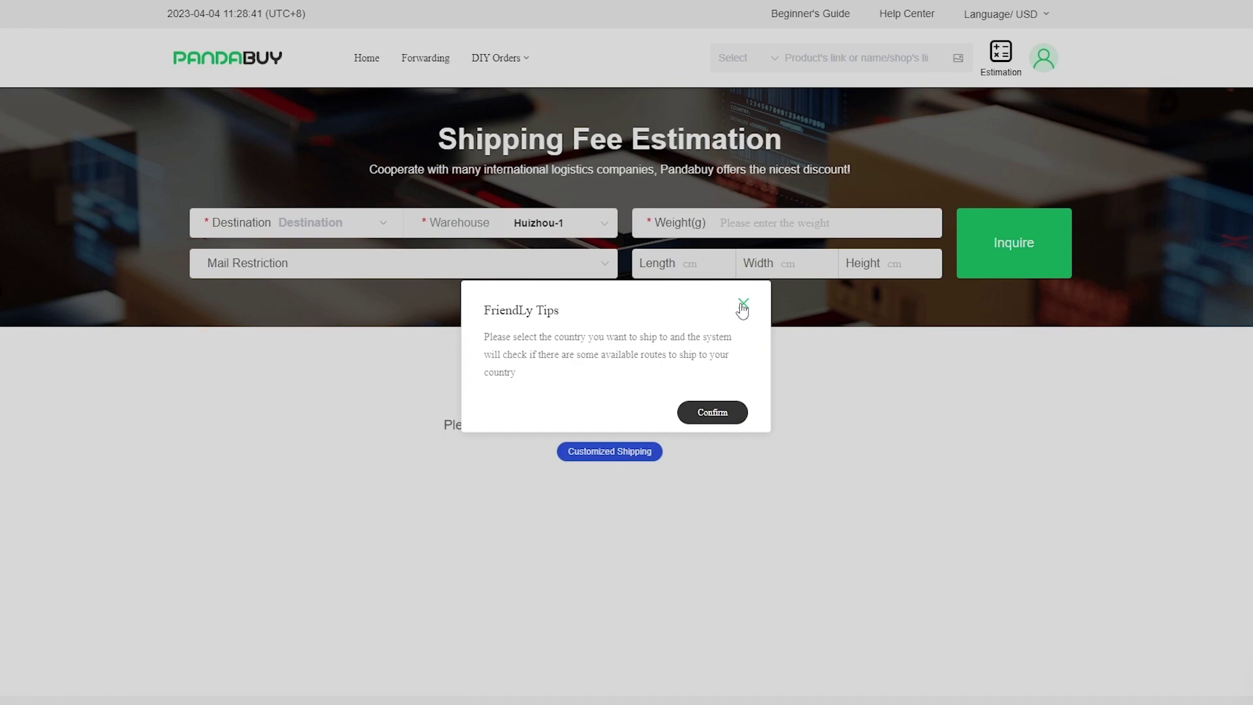
# Step: Dismiss the Friendly Tips notice and look through the restricted item categories
pyautogui.click(743, 304)
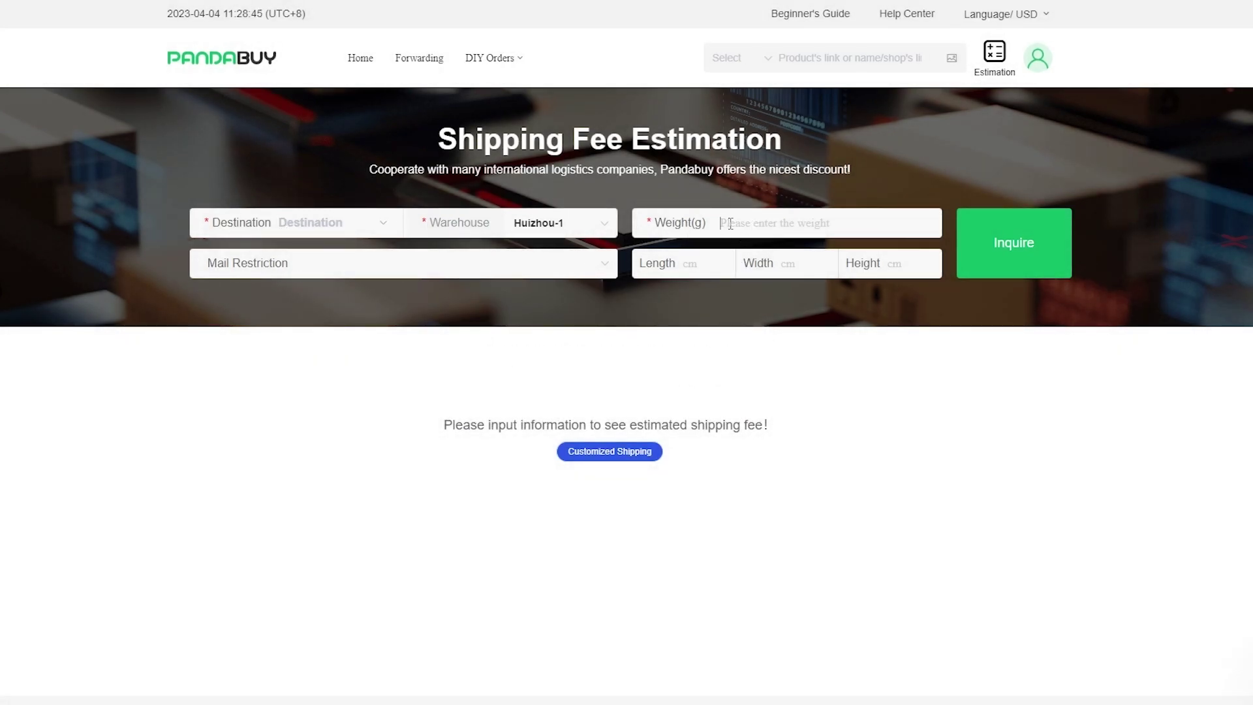
pyautogui.click(864, 261)
pyautogui.click(339, 267)
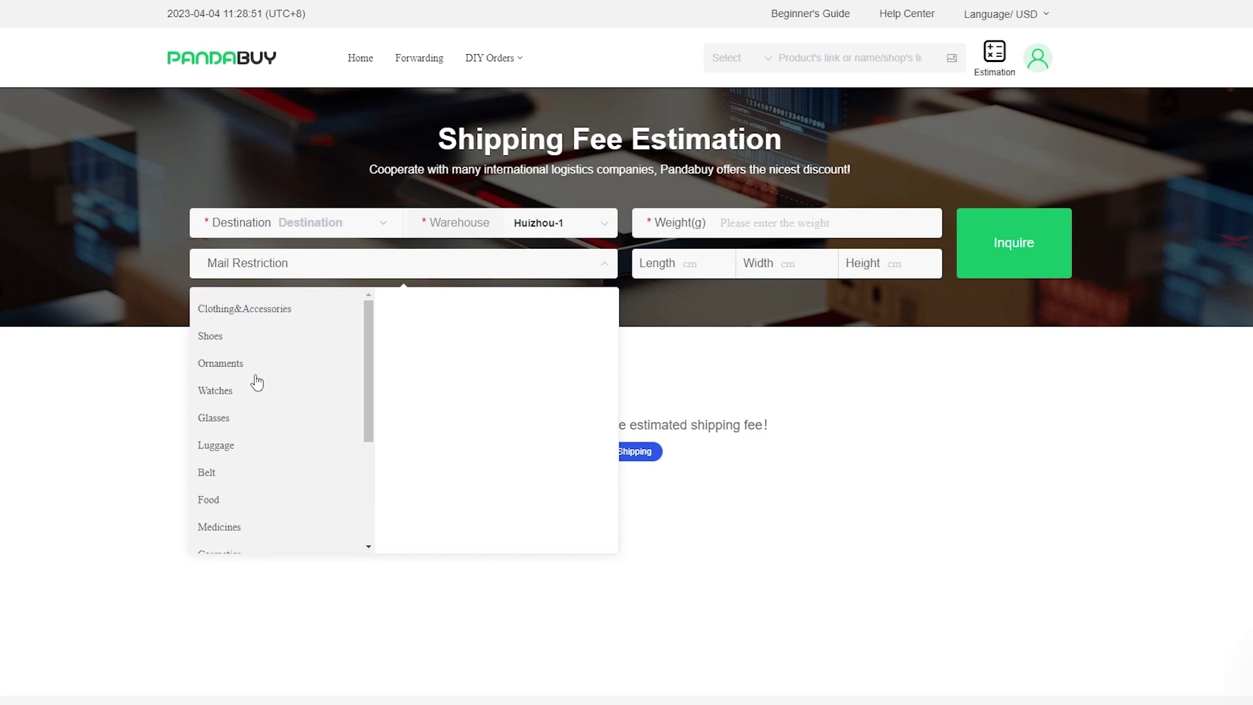
pyautogui.scroll(-3, 215, 470)
pyautogui.scroll(-1, 221, 489)
pyautogui.scroll(5, 230, 470)
pyautogui.click(76, 363)
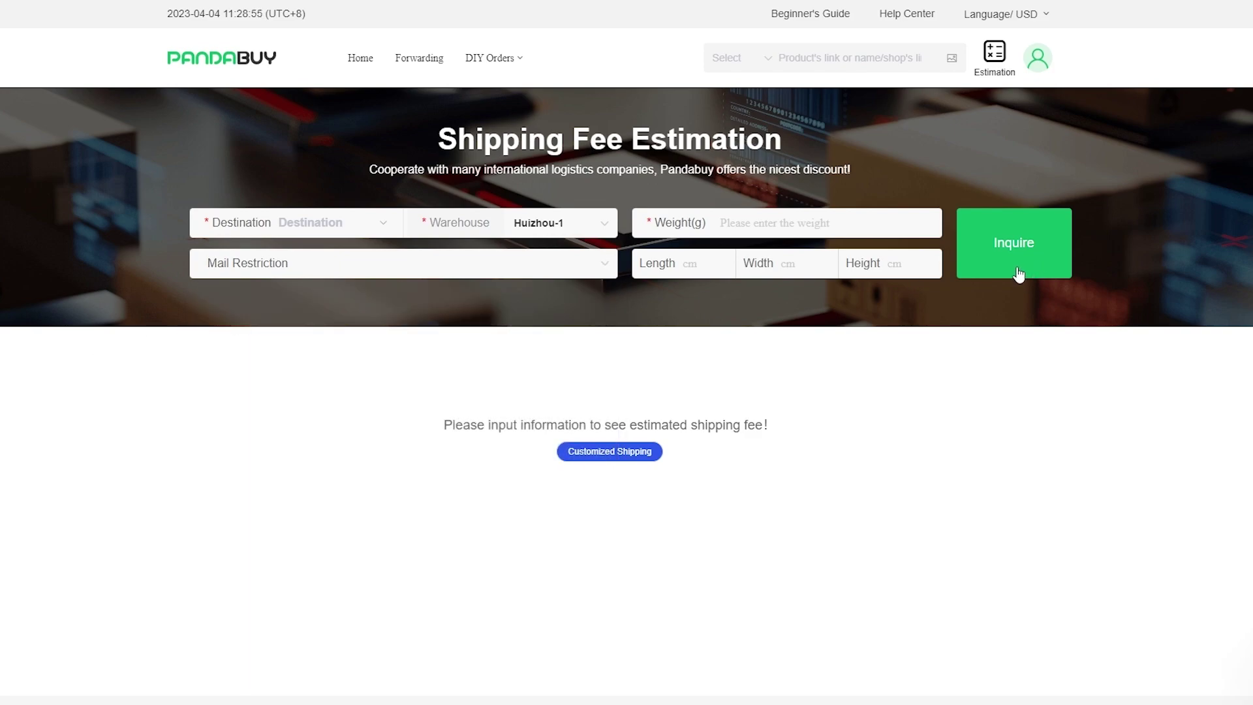
pyautogui.click(597, 456)
# Step: Set destination USA and mail restriction Clothing&Accessories > Common Brand for the estimate
pyautogui.click(382, 229)
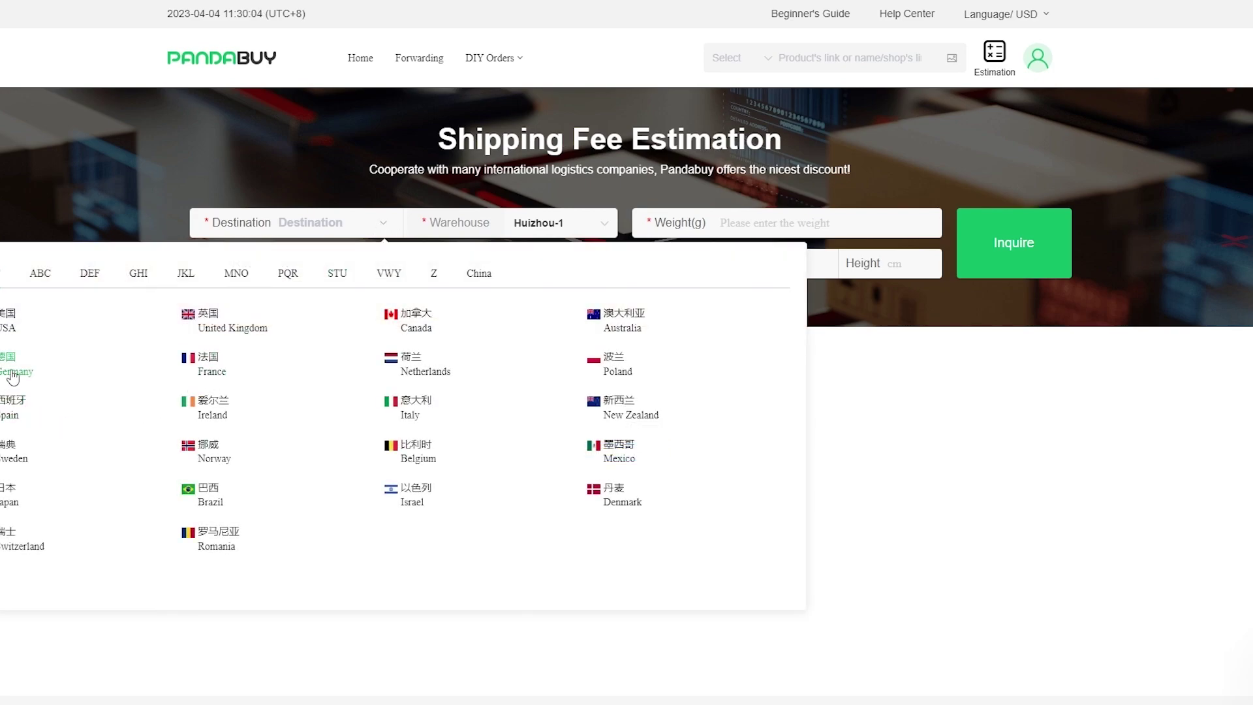
pyautogui.click(15, 326)
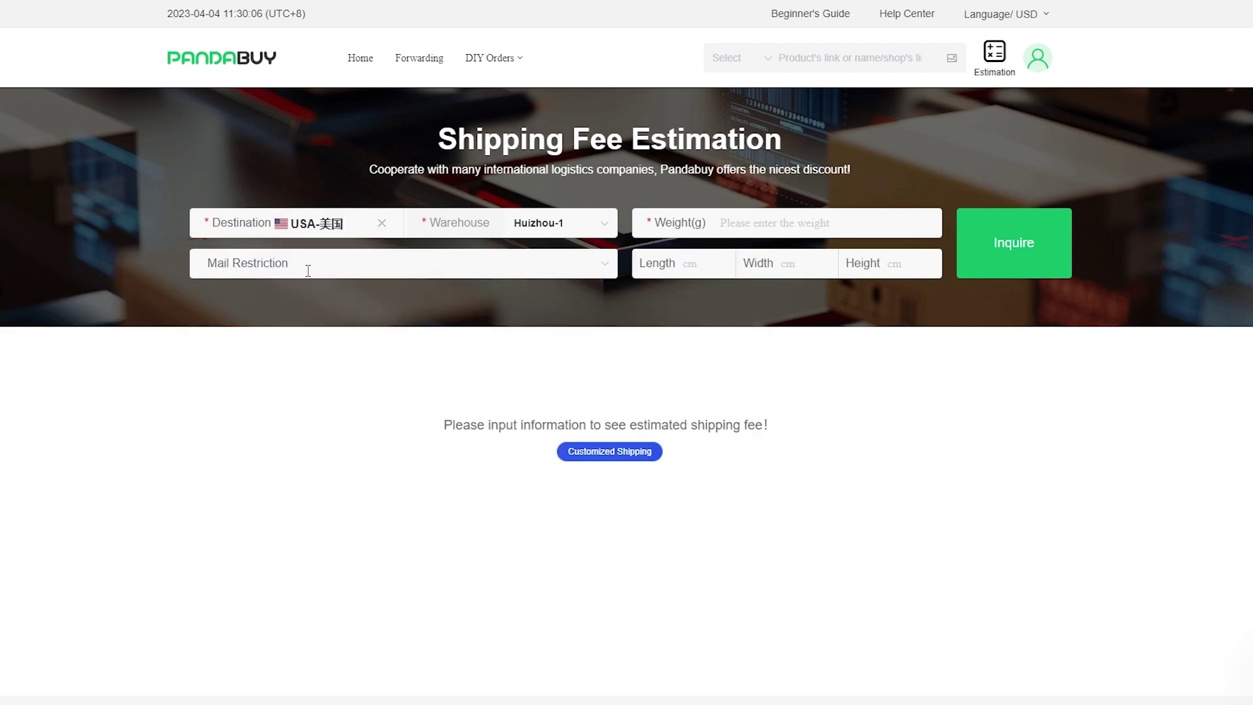
pyautogui.click(223, 272)
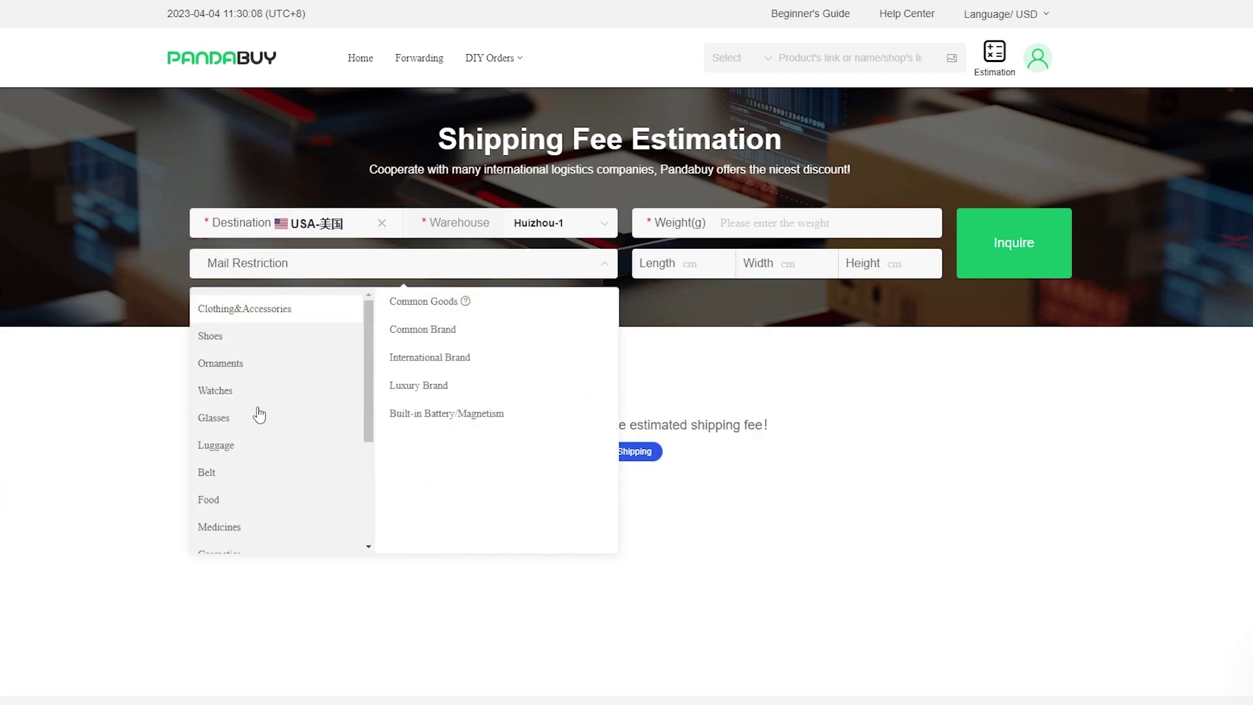
pyautogui.scroll(-2, 259, 416)
pyautogui.scroll(-1, 259, 421)
pyautogui.scroll(3, 249, 427)
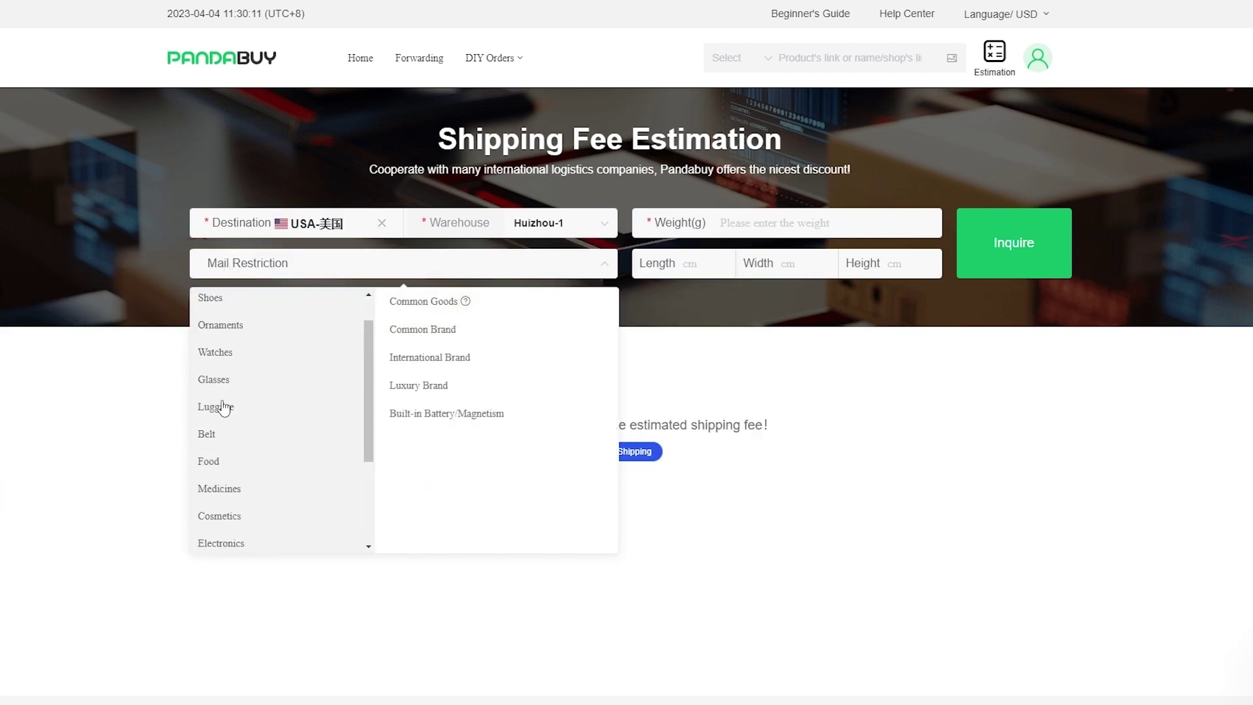
pyautogui.scroll(1, 230, 394)
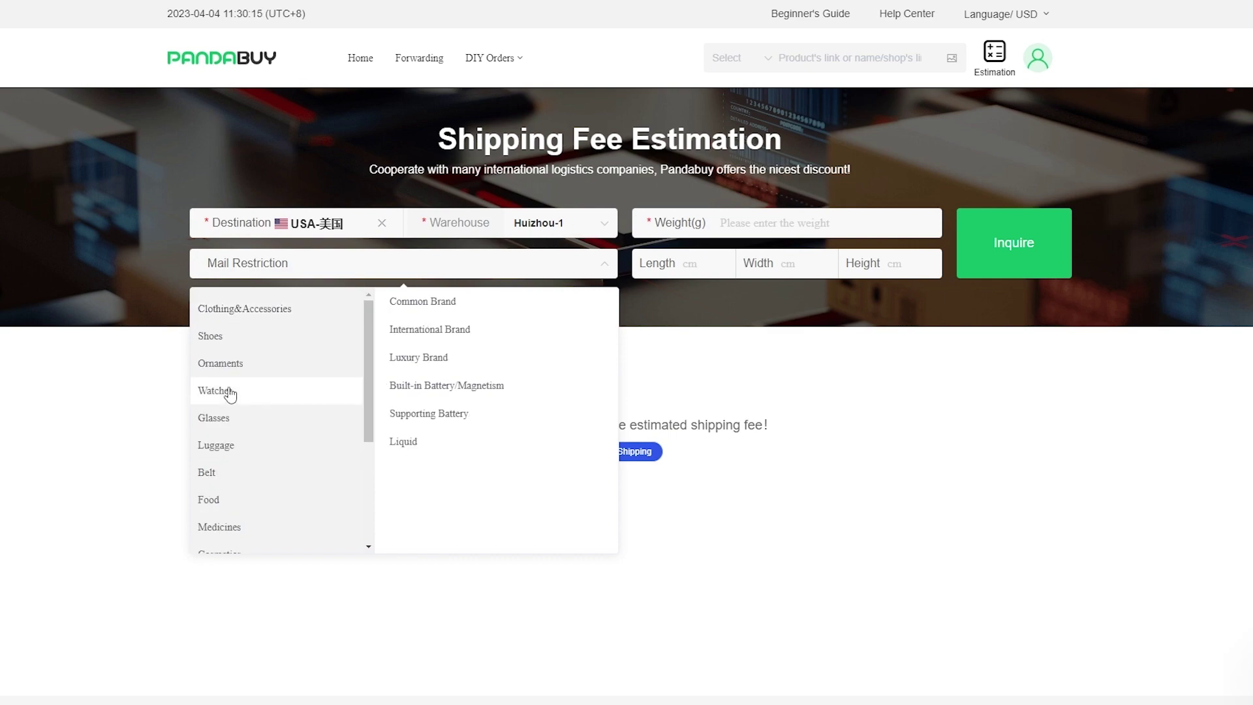
pyautogui.moveTo(215, 313)
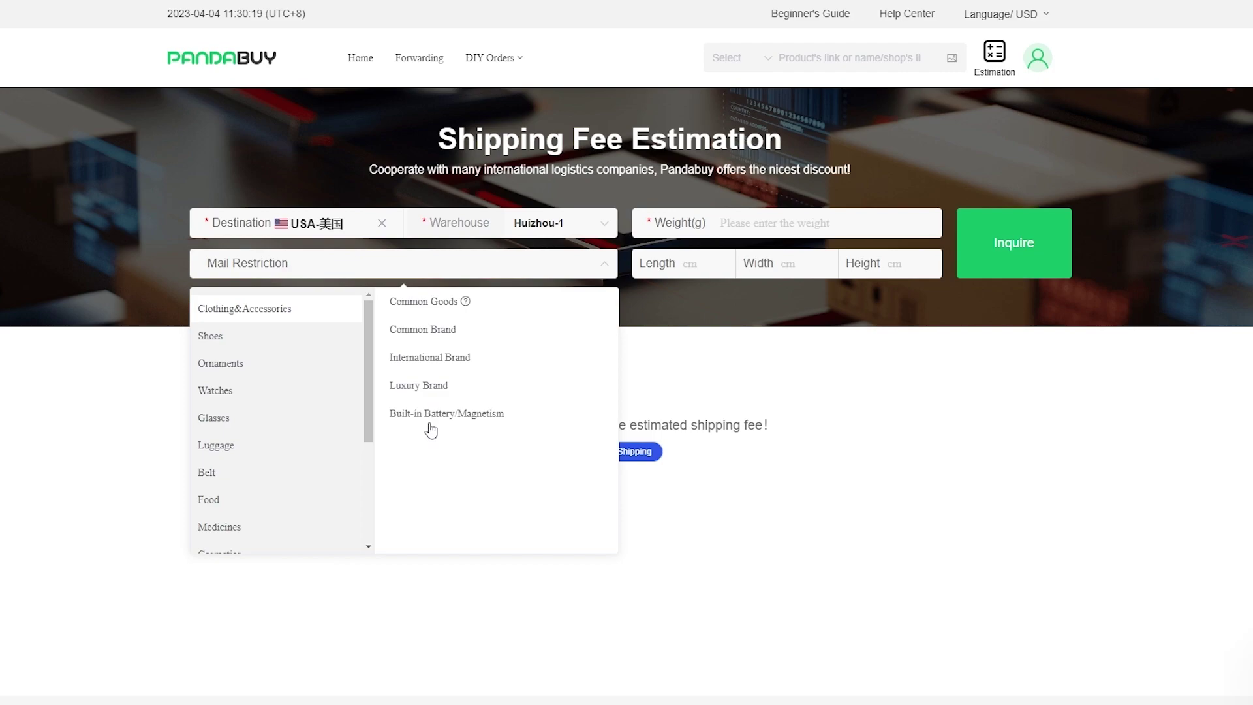
pyautogui.click(430, 338)
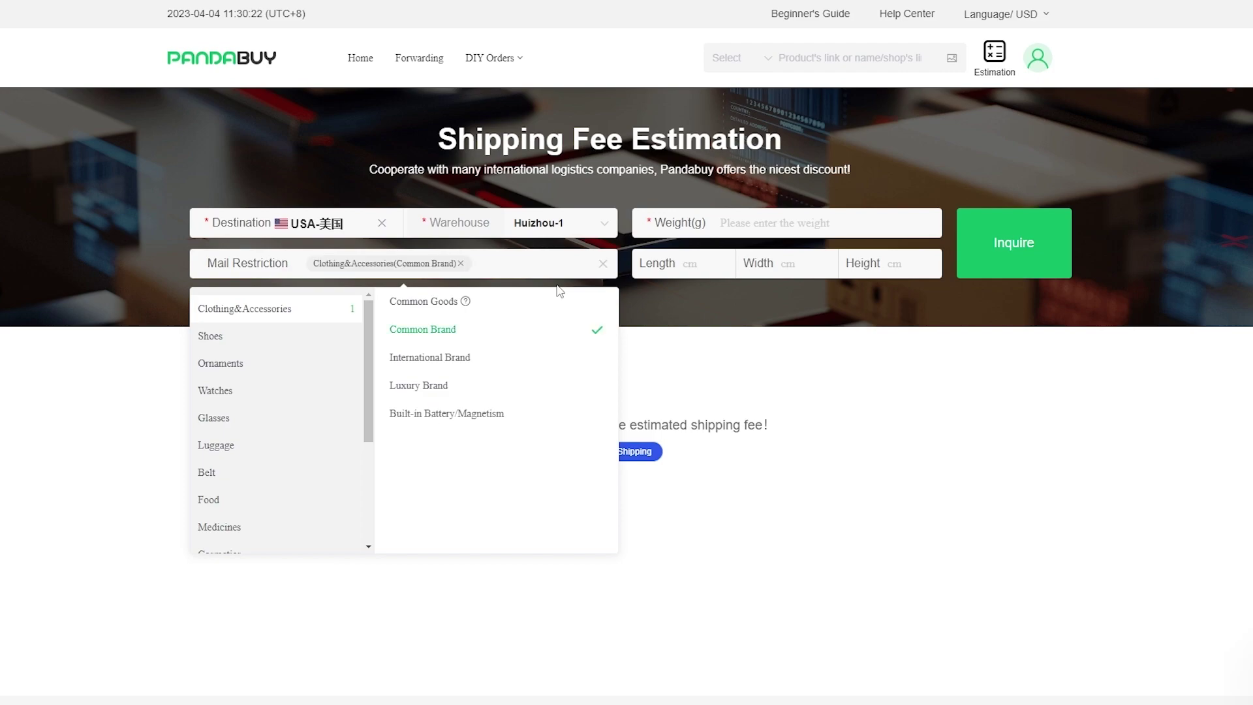
pyautogui.click(653, 227)
pyautogui.click(1018, 0)
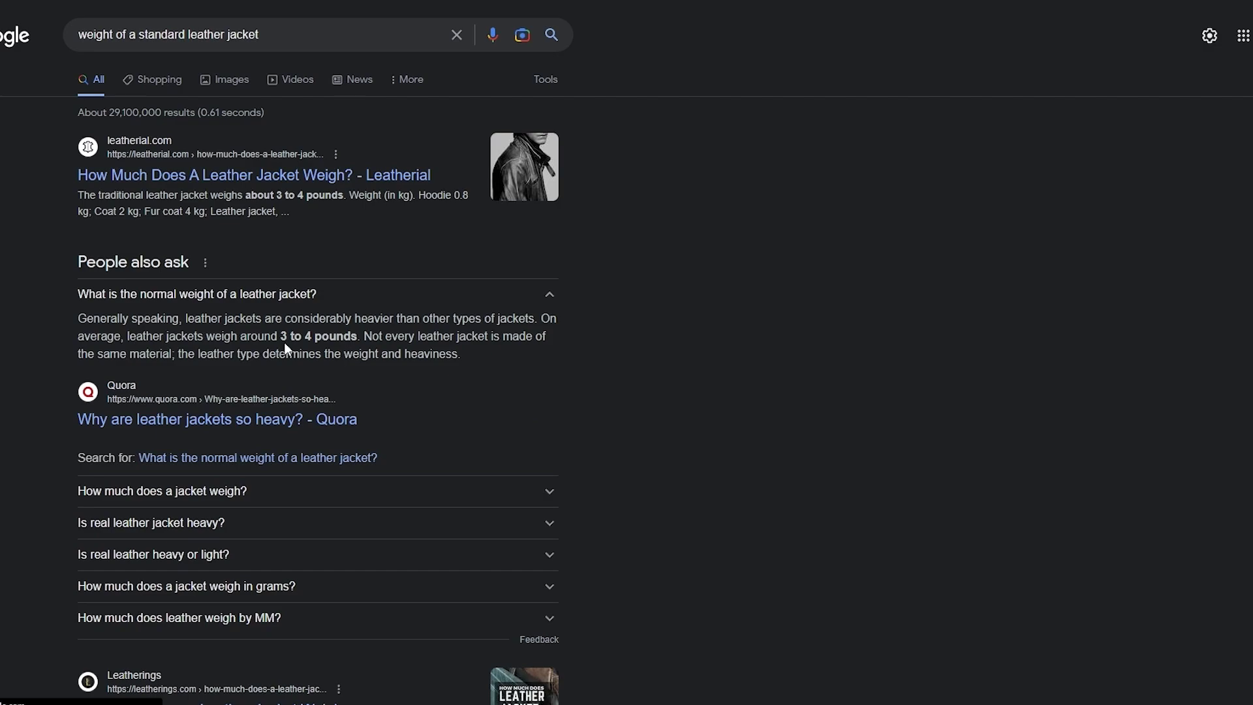
# Step: Convert 3 pounds to 1360.78 grams in Google and copy it into Pandabuy's weight field
pyautogui.moveTo(282, 337); pyautogui.dragTo(321, 336)
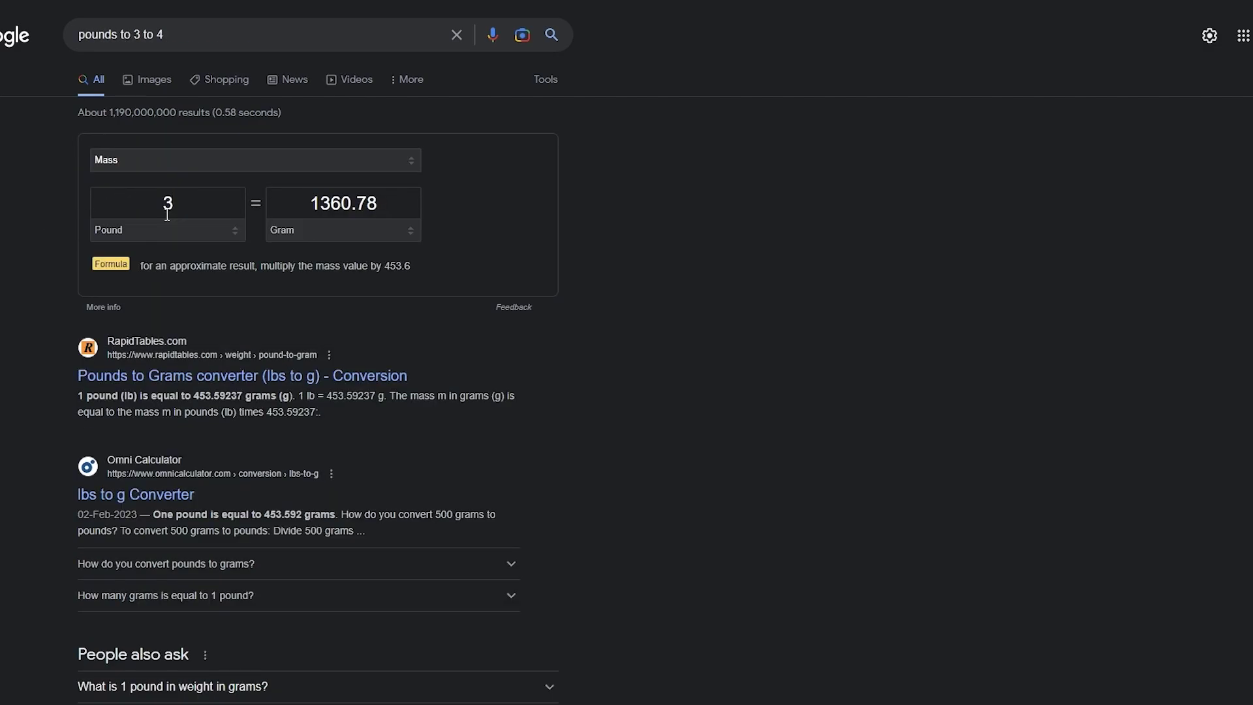
pyautogui.doubleClick(167, 214)
pyautogui.click(684, 205)
pyautogui.doubleClick(365, 208)
pyautogui.rightClick(366, 207)
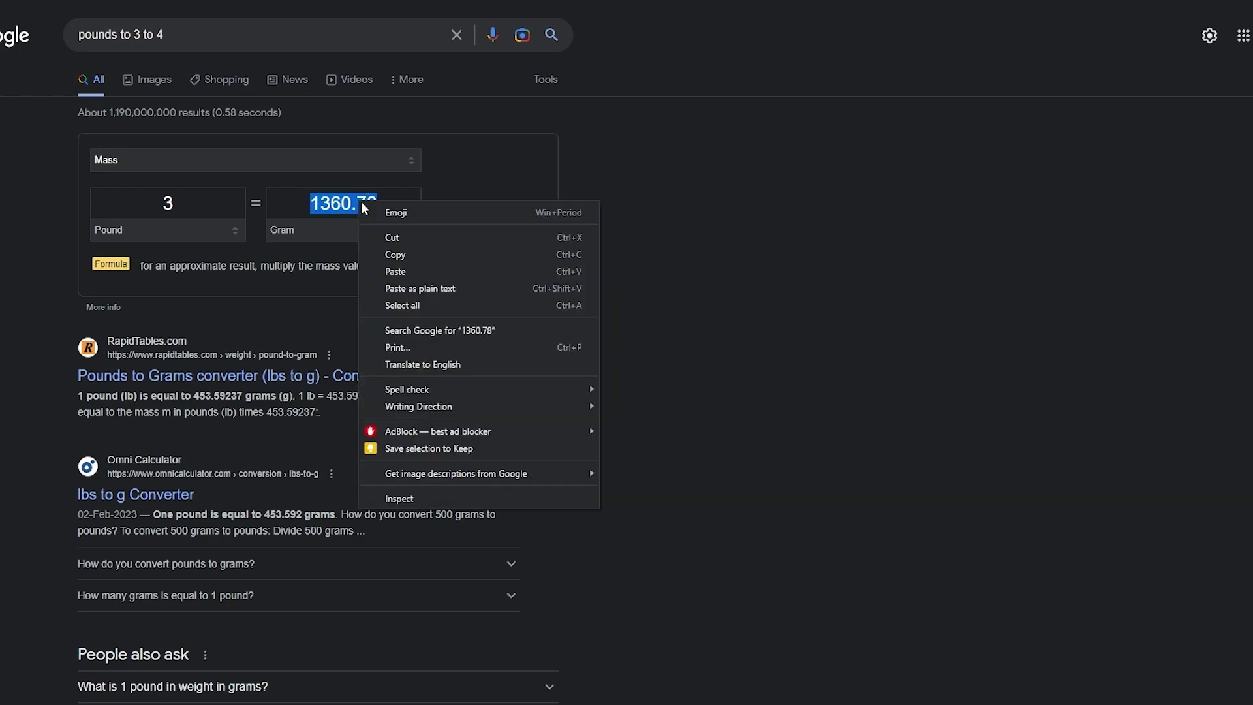
pyautogui.click(404, 255)
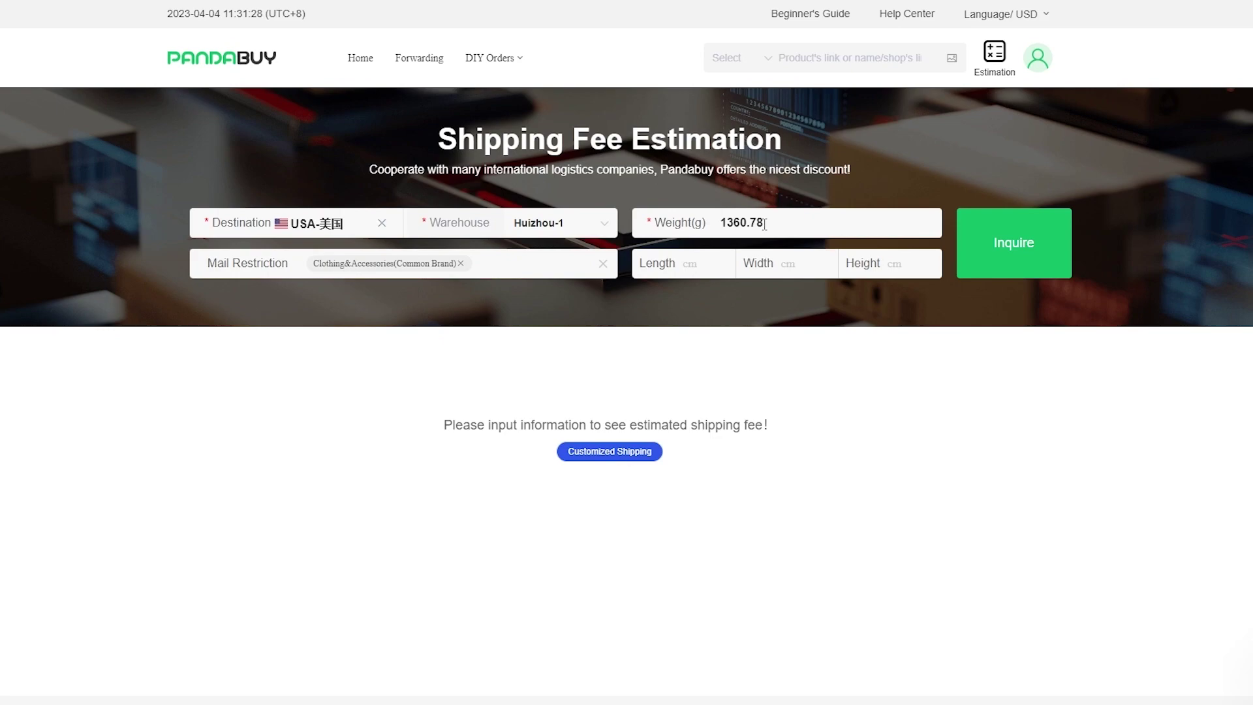
pyautogui.moveTo(762, 223); pyautogui.dragTo(744, 226)
# Step: Set the parcel to 454 g and 50×50×50 cm and request shipping quotes
pyautogui.write('1361')
pyautogui.click(1021, 267)
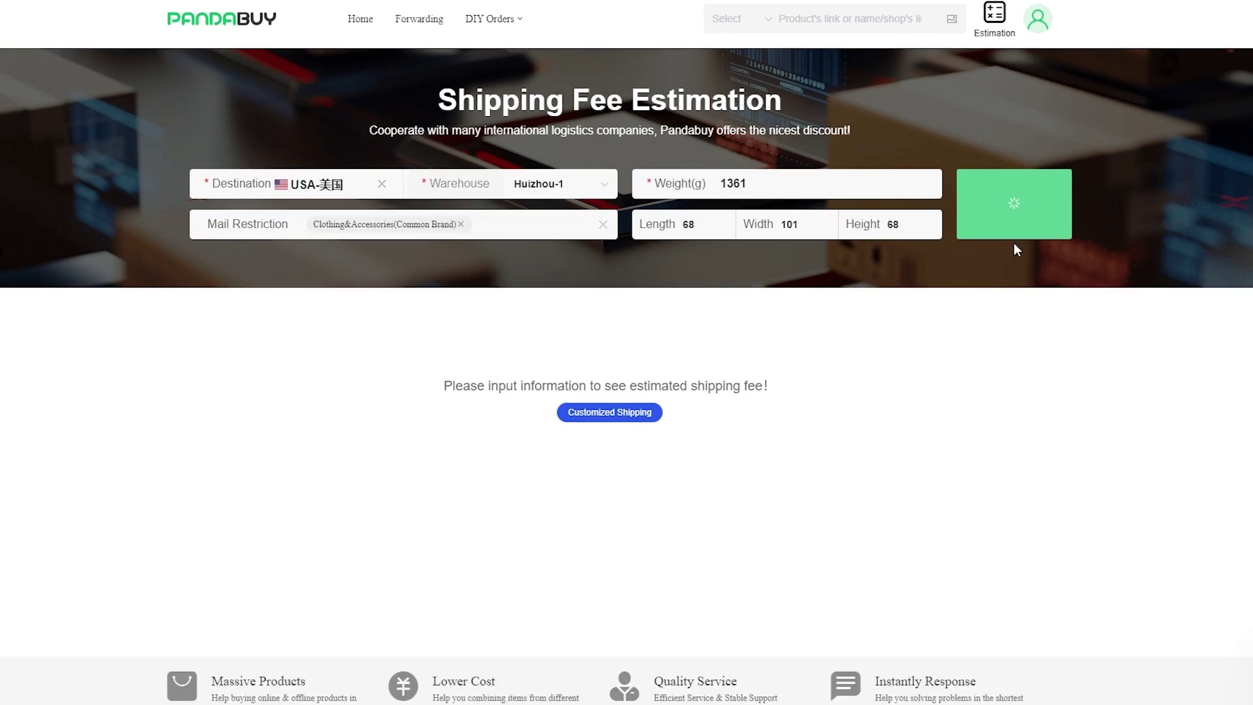
pyautogui.scroll(-2, 1015, 248)
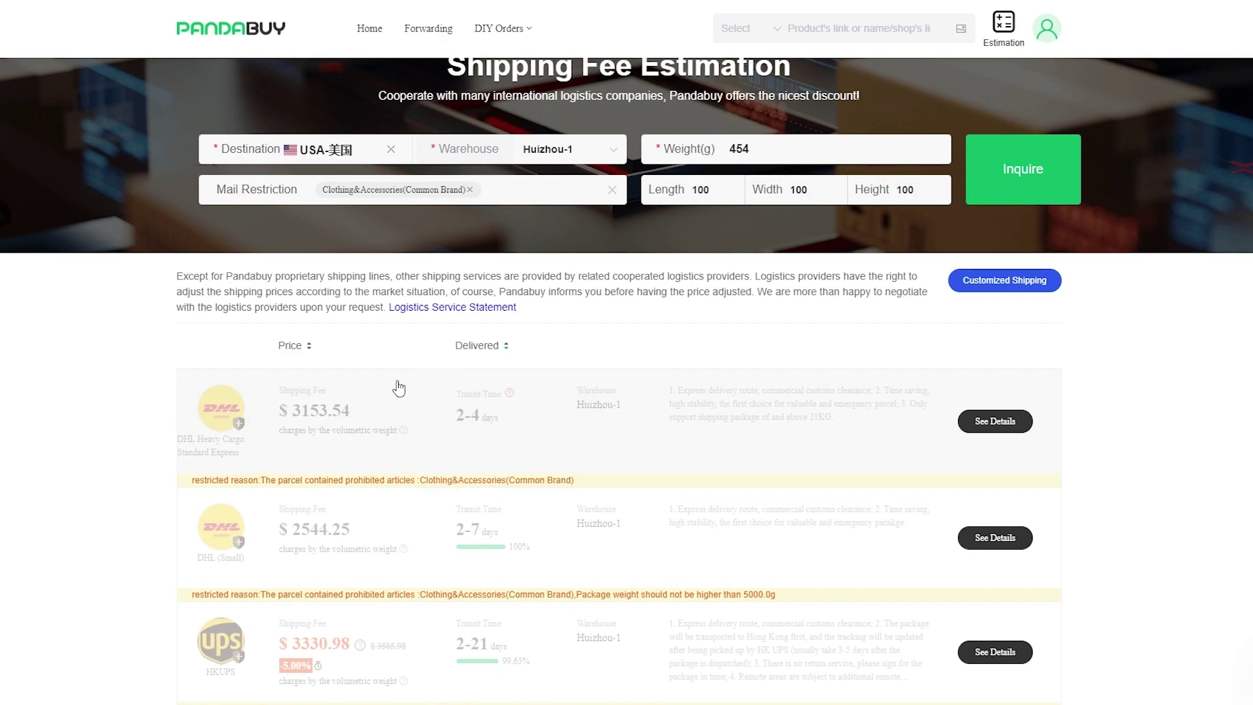
pyautogui.doubleClick(715, 189)
pyautogui.write('50')
pyautogui.doubleClick(944, 191)
pyautogui.write('50')
pyautogui.click(1025, 171)
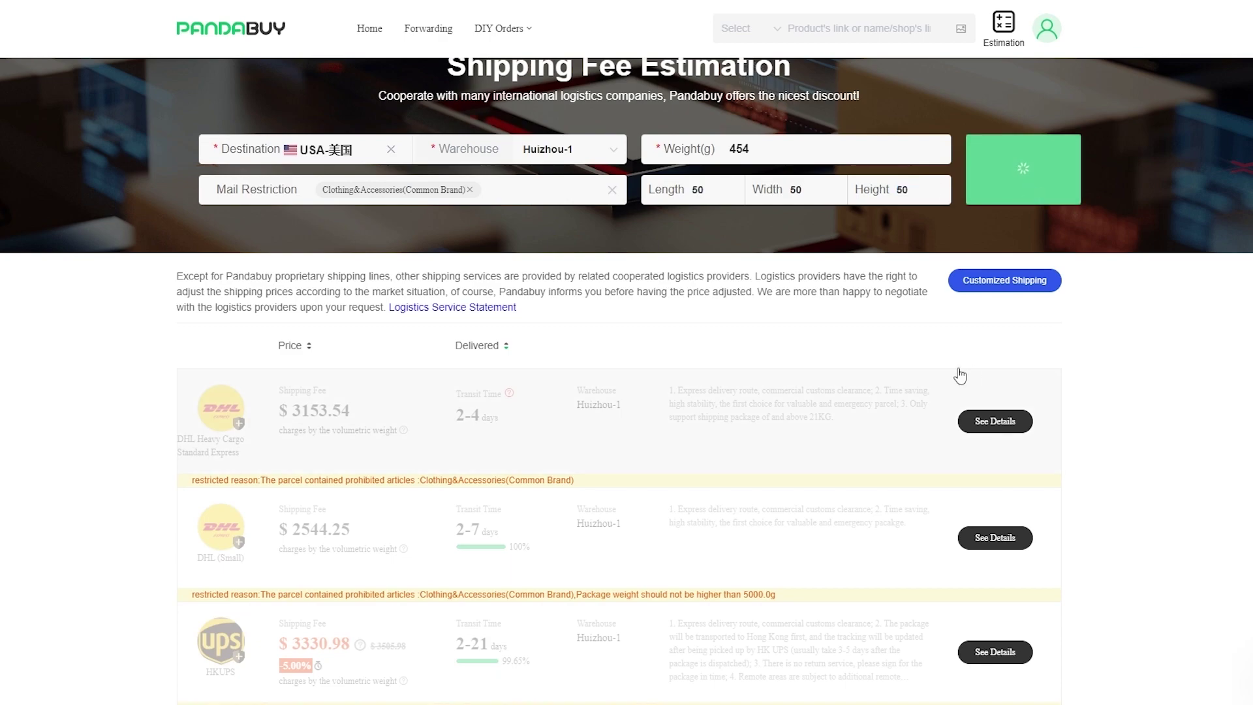
# Step: Review the EMS and restricted routes, such as GD-EMS at $31.93, then scroll back up
pyautogui.scroll(-2, 396, 422)
pyautogui.scroll(3, 396, 421)
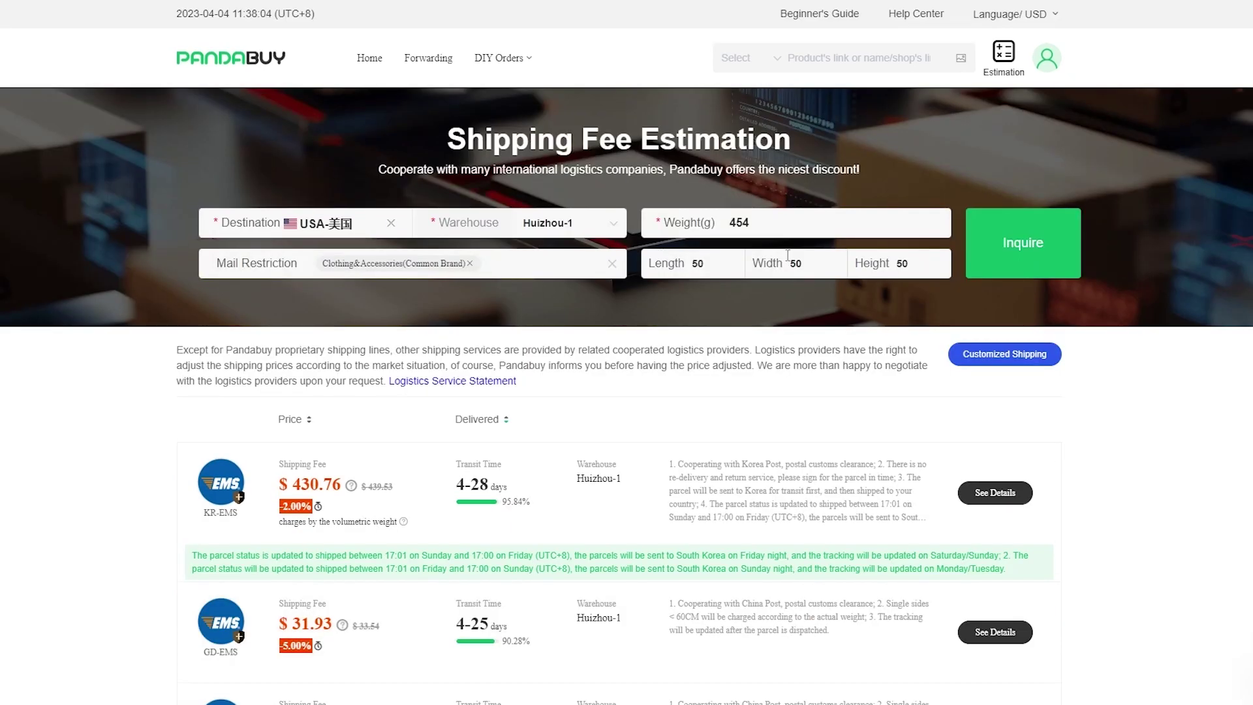
pyautogui.scroll(-4, 793, 256)
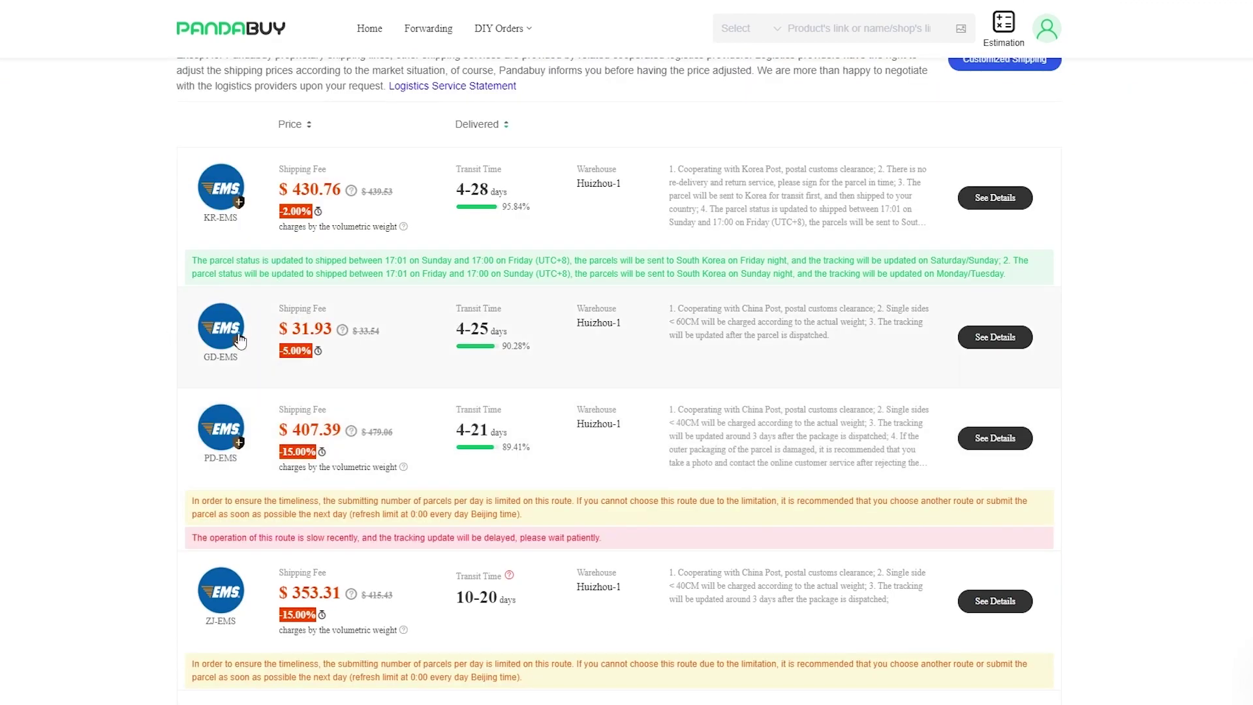
pyautogui.moveTo(238, 203)
pyautogui.scroll(-15, 327, 448)
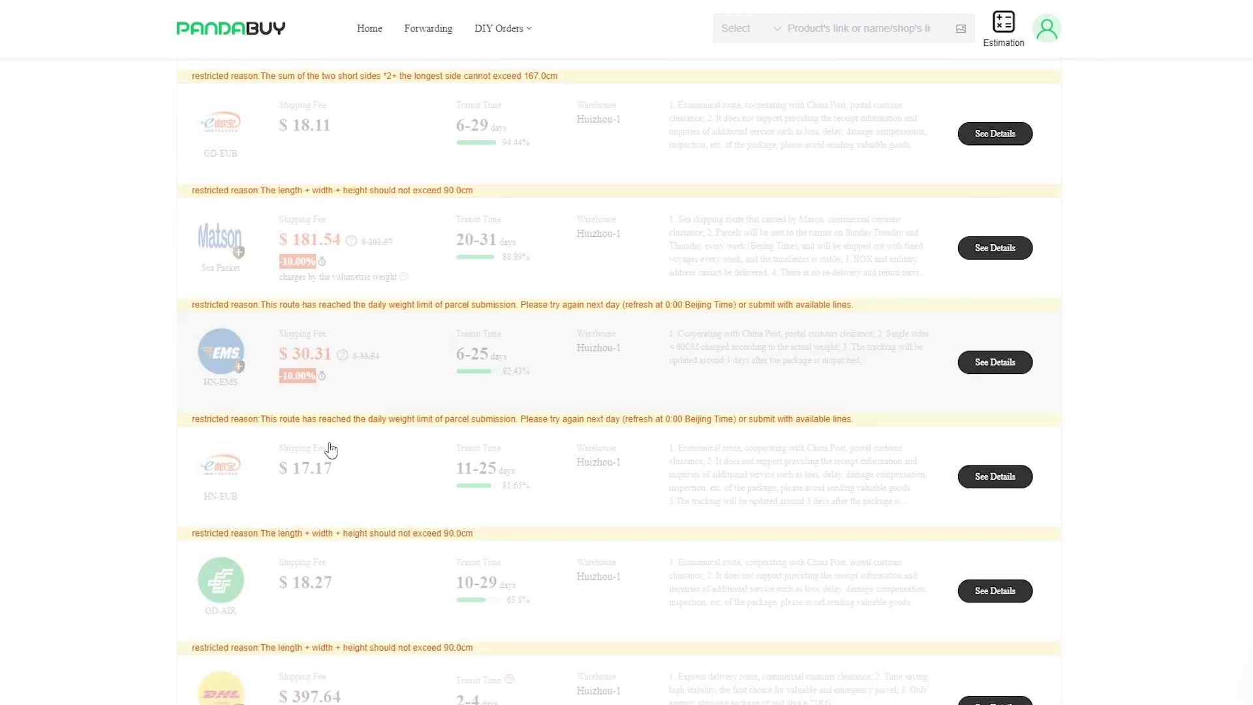
pyautogui.scroll(-3, 688, 449)
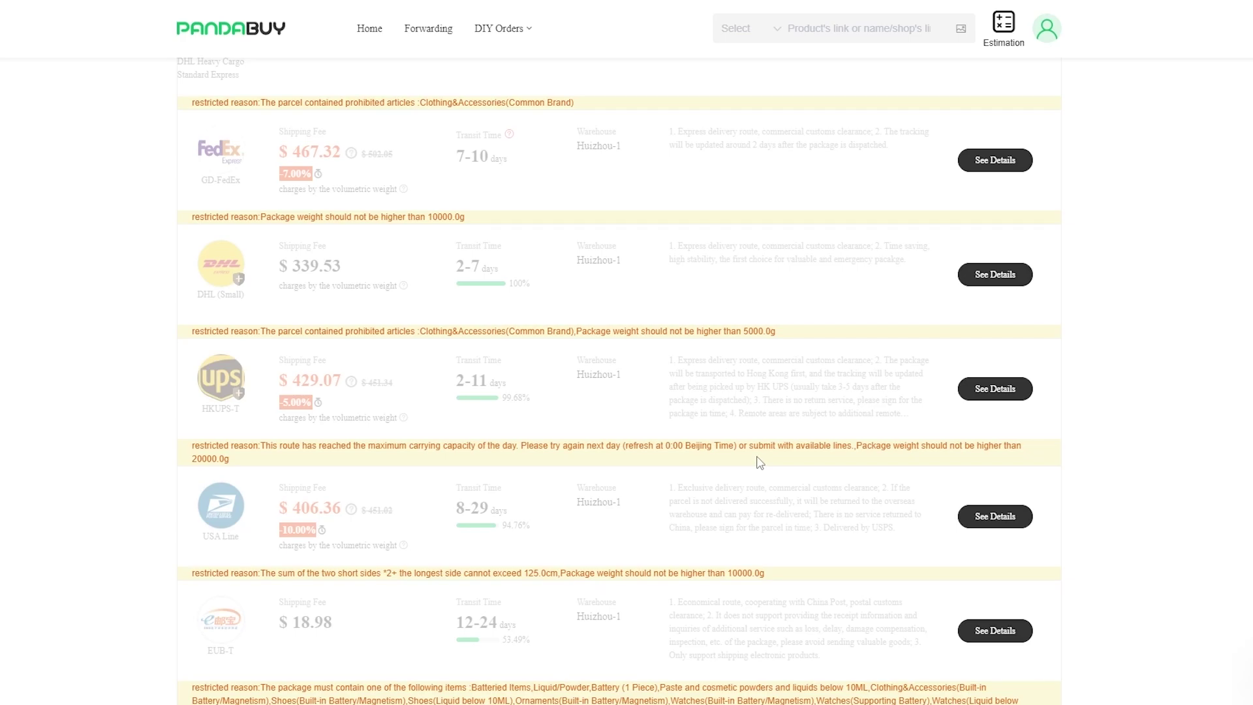
pyautogui.scroll(-6, 413, 462)
pyautogui.scroll(-7, 425, 467)
pyautogui.scroll(8, 428, 461)
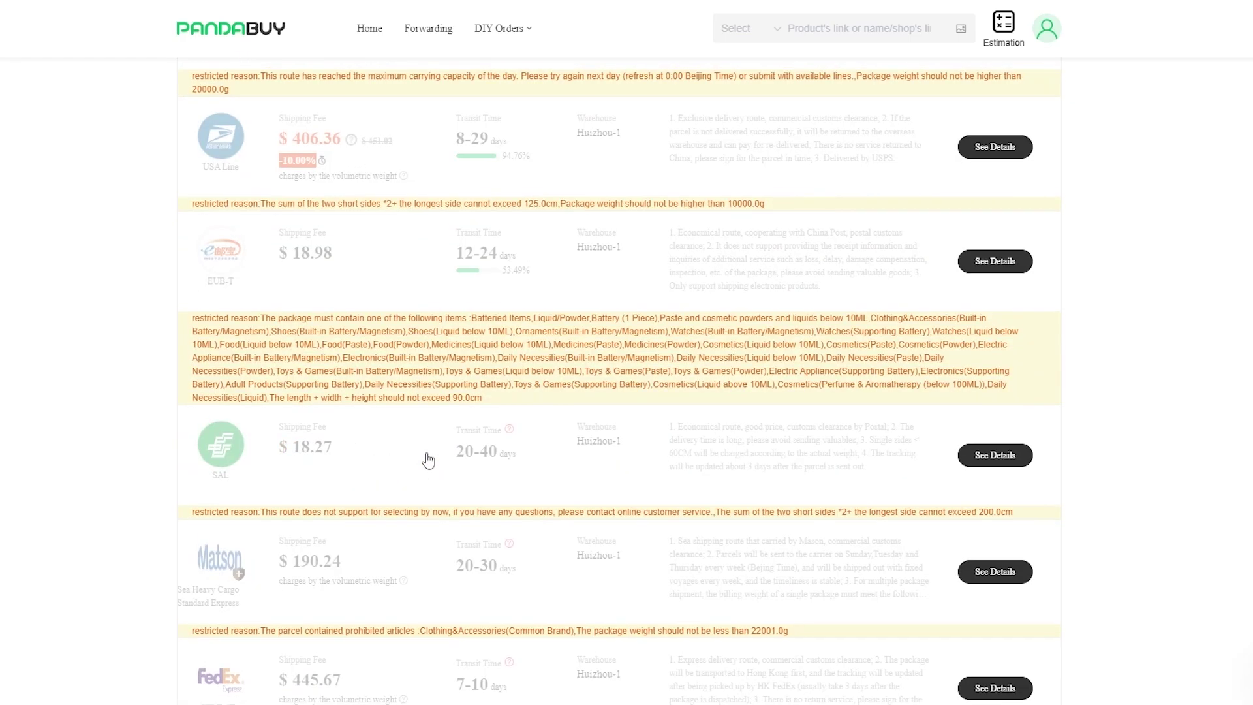
pyautogui.scroll(20, 428, 461)
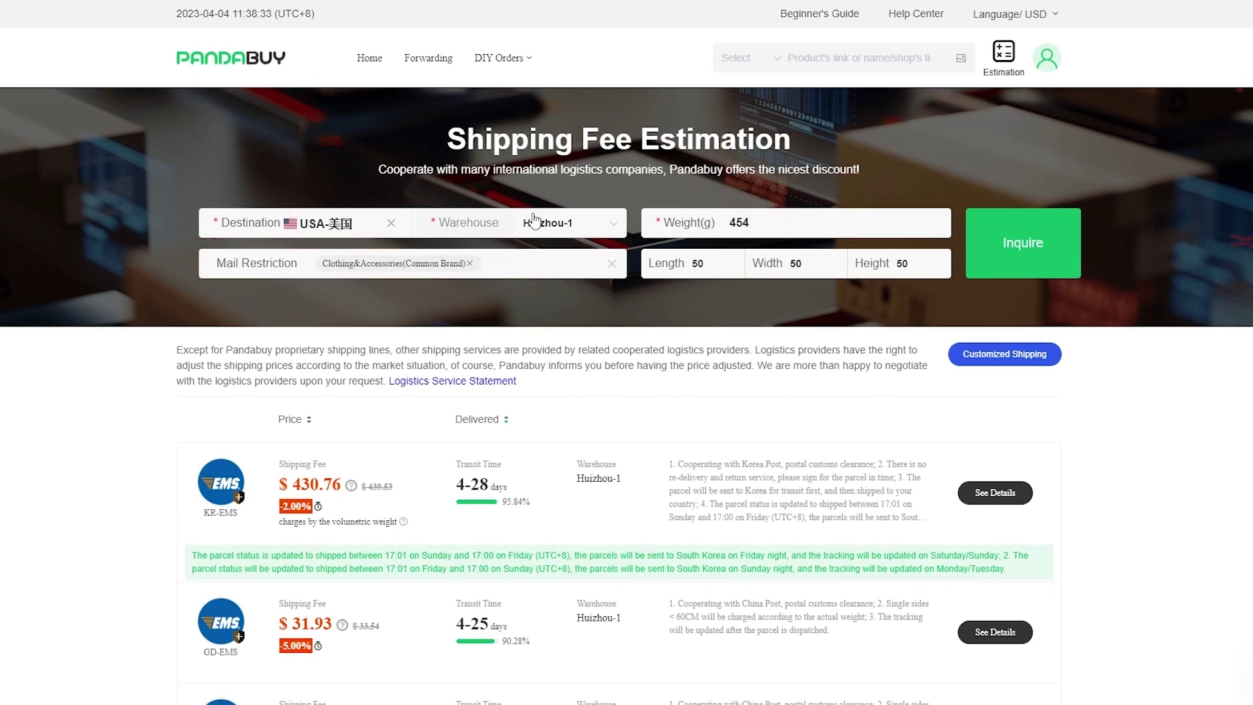
# Step: Switch the shipping warehouse to Huizhou-2 and recalculate the fees
pyautogui.click(565, 223)
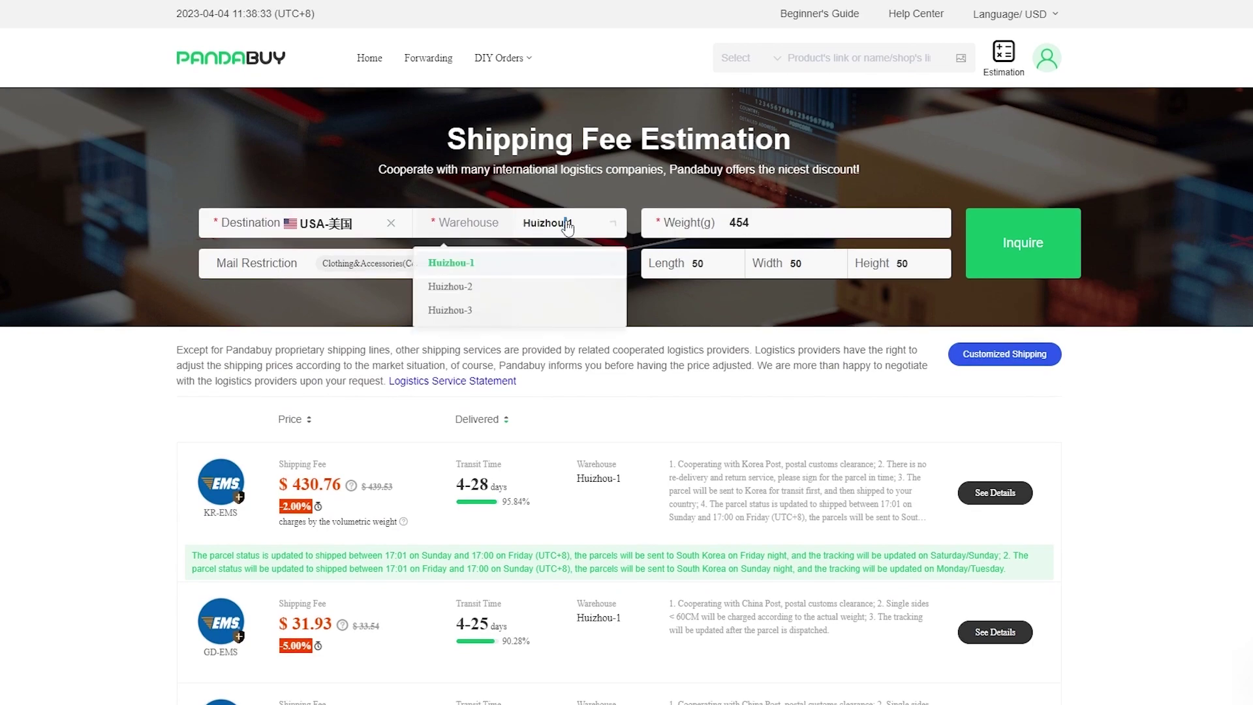
pyautogui.click(467, 295)
pyautogui.click(1017, 235)
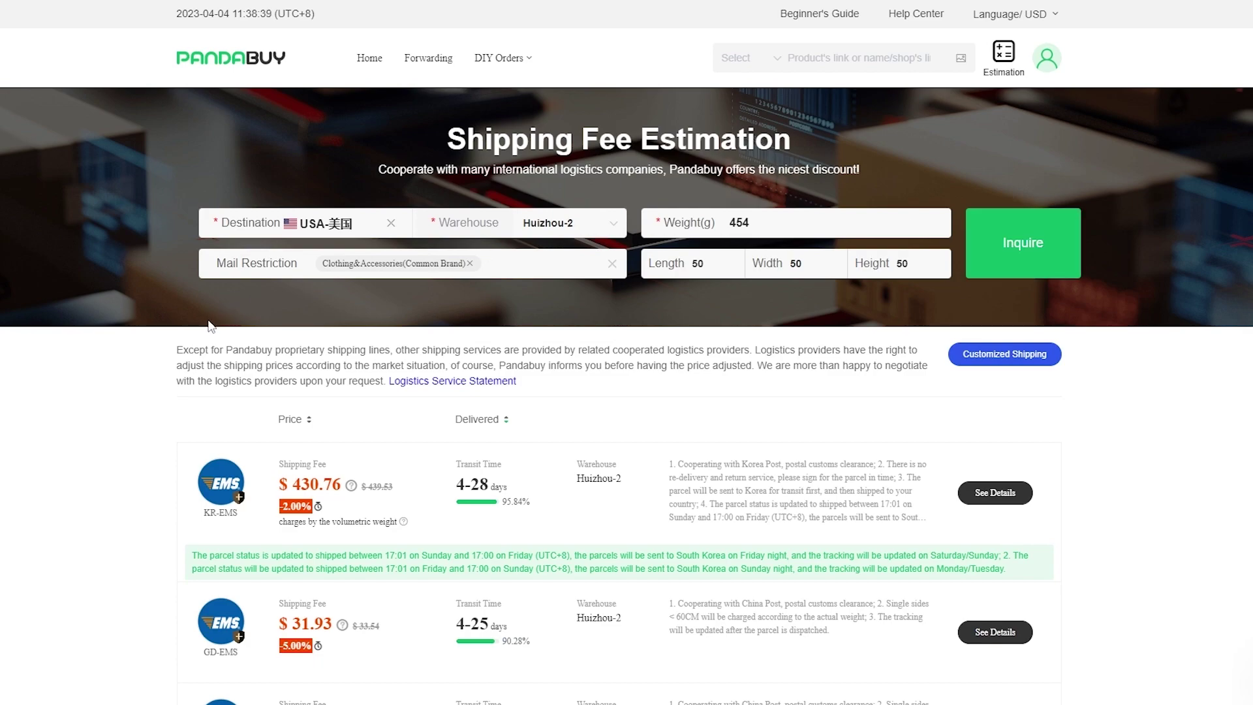
# Step: Recalculate for Germany, review quotes like GD-E-EMS at $25.80, then return home
pyautogui.click(317, 224)
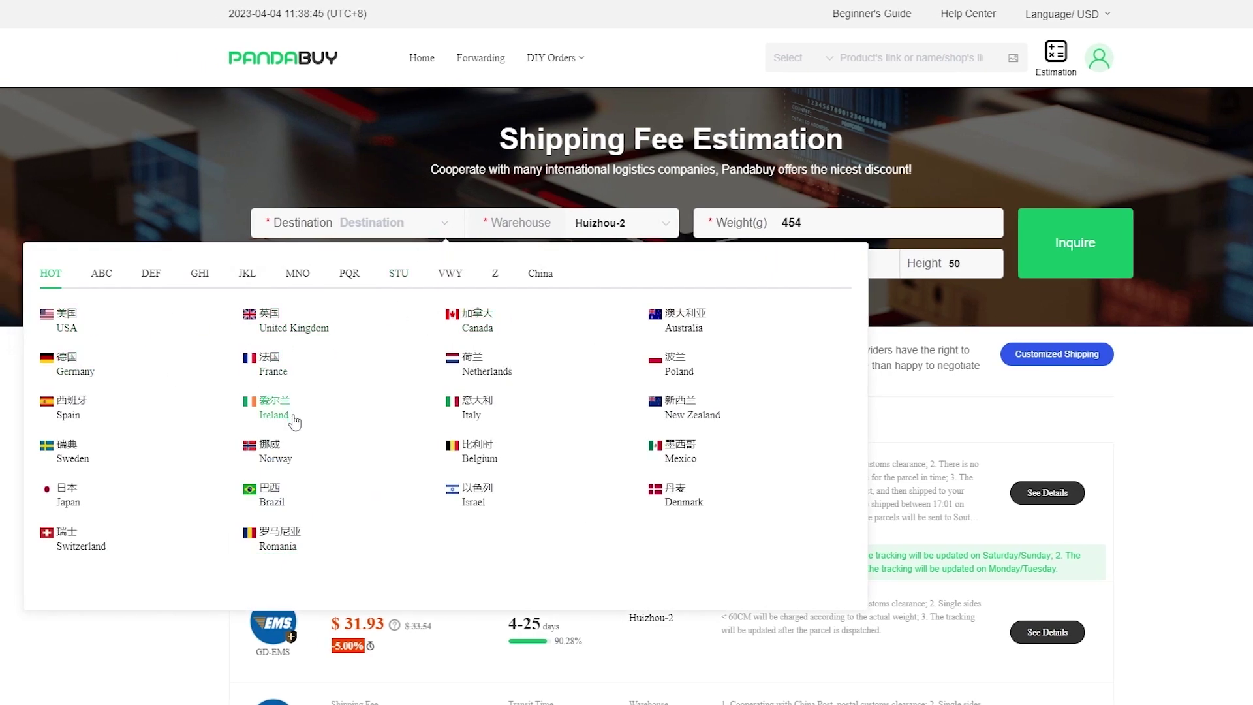
pyautogui.click(89, 358)
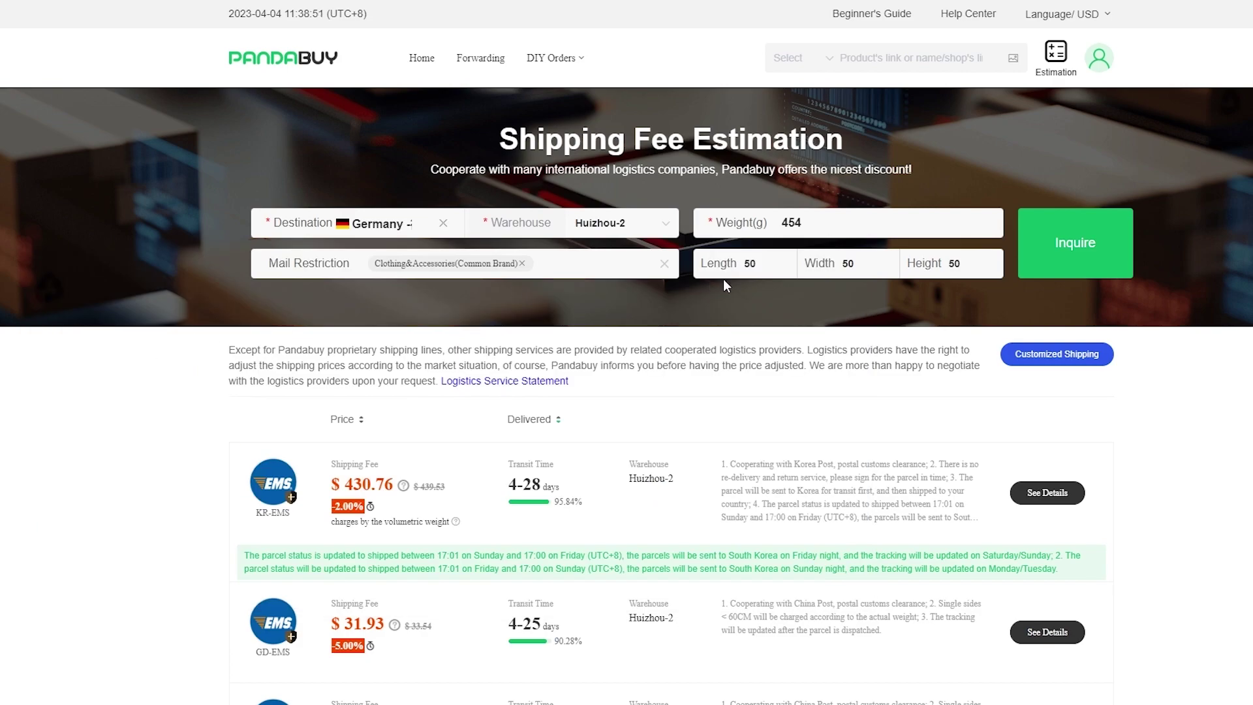
pyautogui.click(1062, 244)
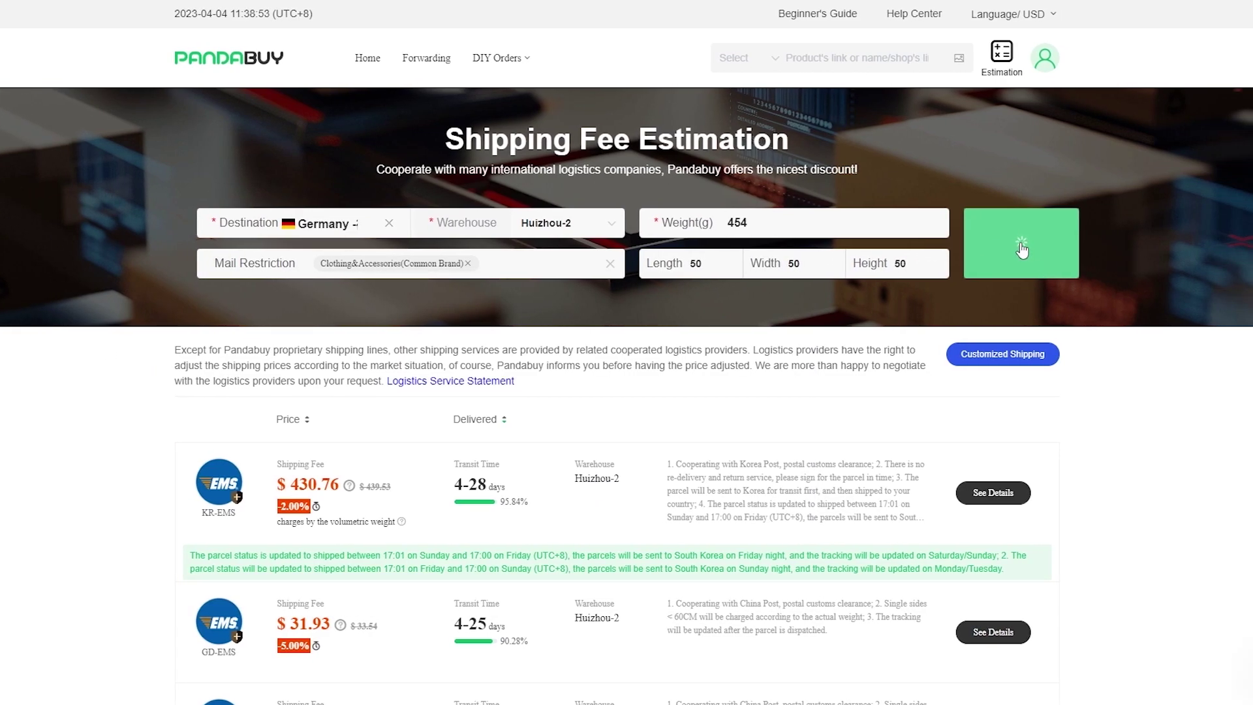
pyautogui.scroll(-3, 321, 531)
pyautogui.scroll(-4, 316, 517)
pyautogui.scroll(4, 316, 519)
pyautogui.scroll(-4, 281, 449)
pyautogui.scroll(4, 281, 449)
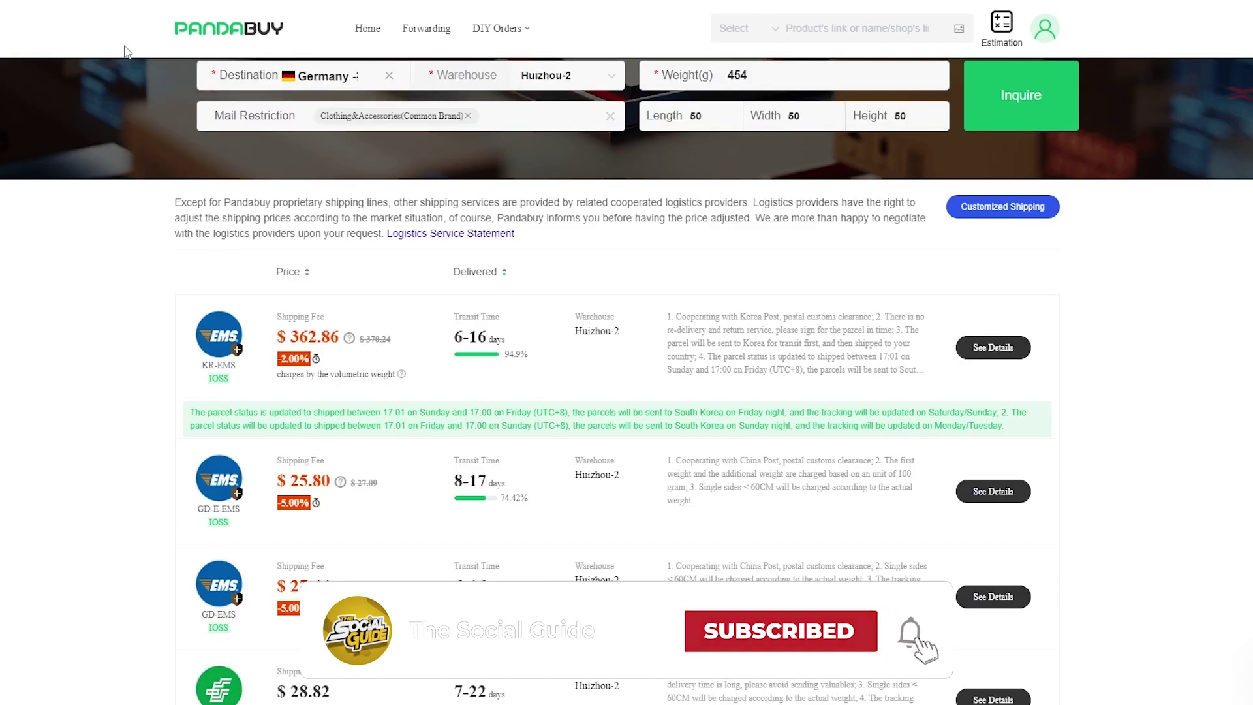
pyautogui.hotkey('alt', 'Left')
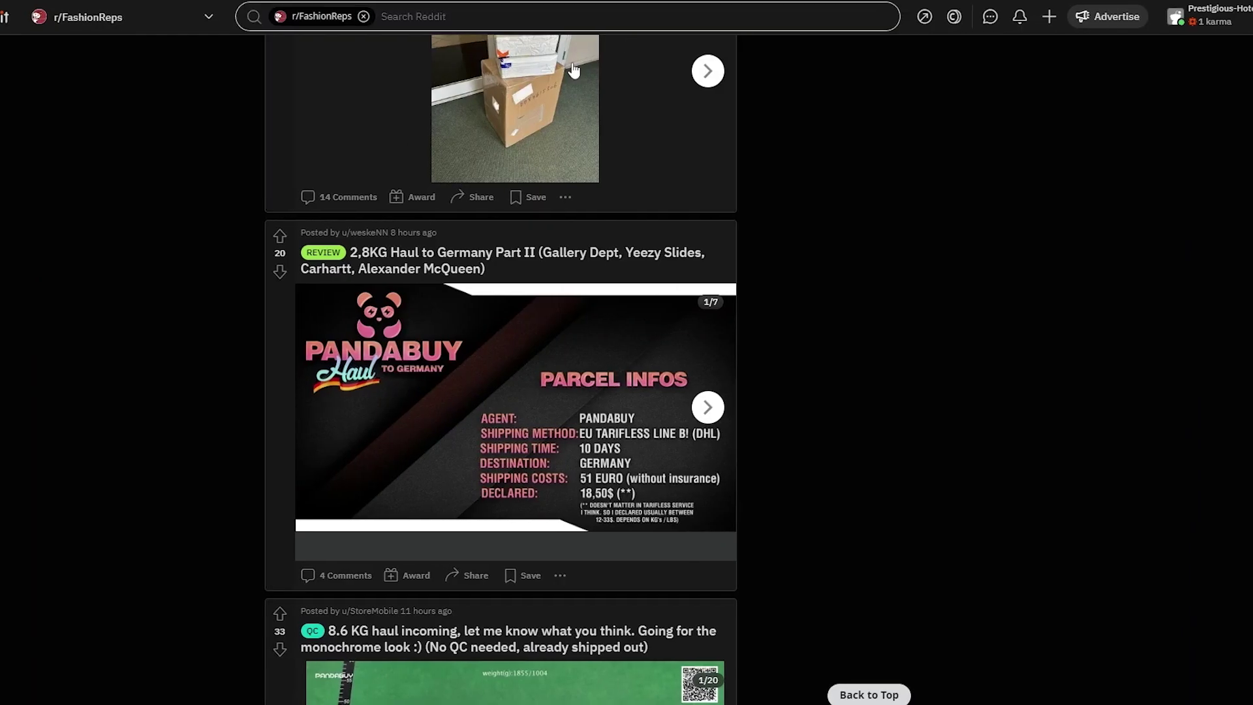
# Step: Open the r/FashionReps BIG ASS HAUL post and show its black Brain is forever sweatshirt photo
pyautogui.scroll(-10, 148, 323)
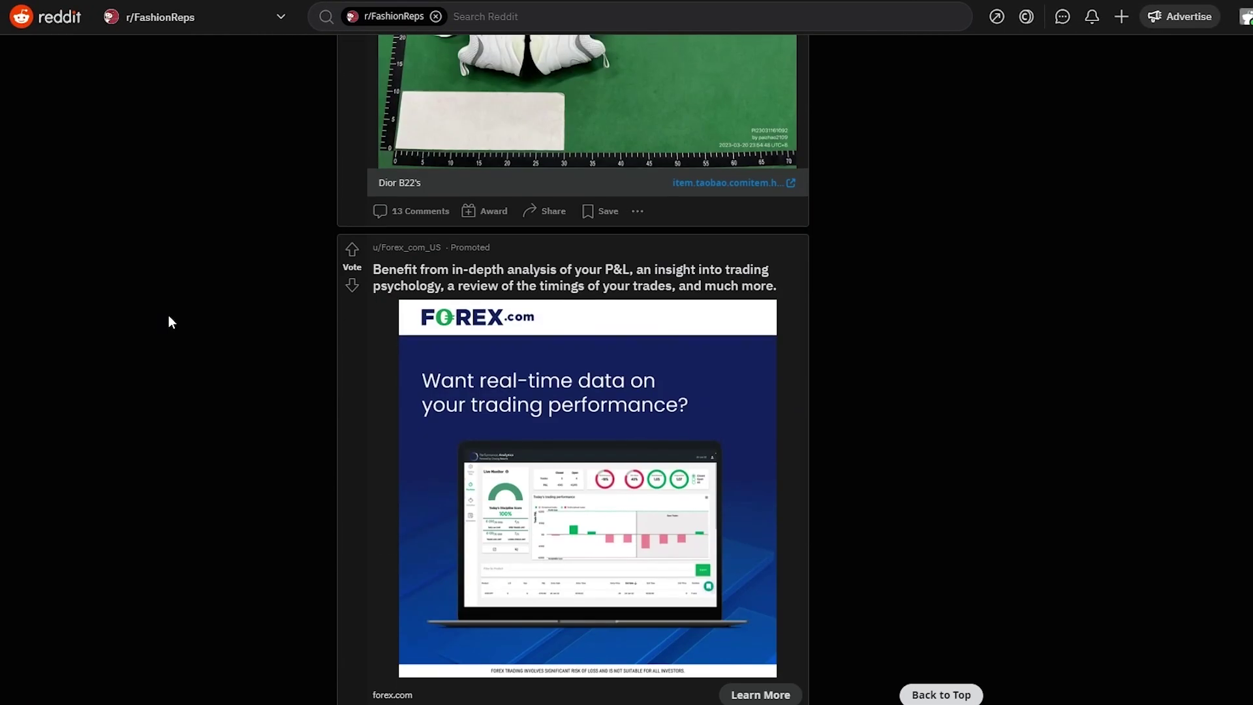
pyautogui.scroll(-10, 261, 328)
pyautogui.scroll(5, 334, 315)
pyautogui.scroll(-4, 335, 316)
pyautogui.scroll(-20, 336, 317)
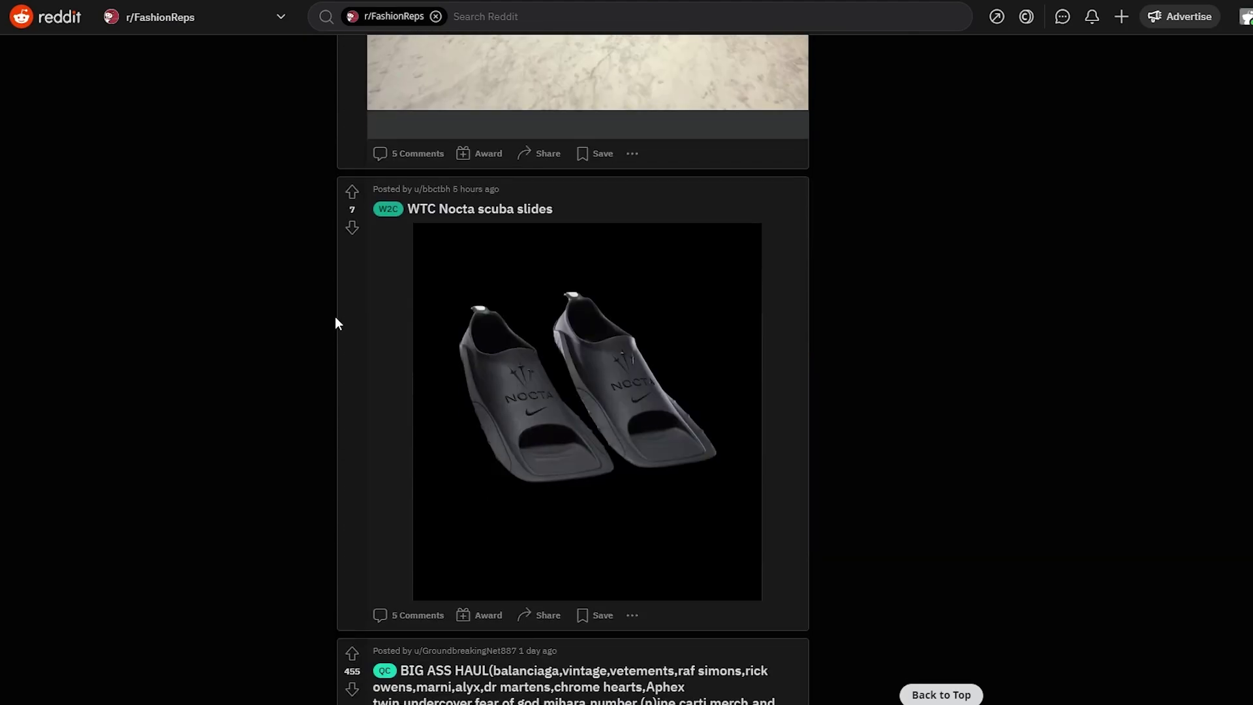
pyautogui.scroll(-6, 335, 317)
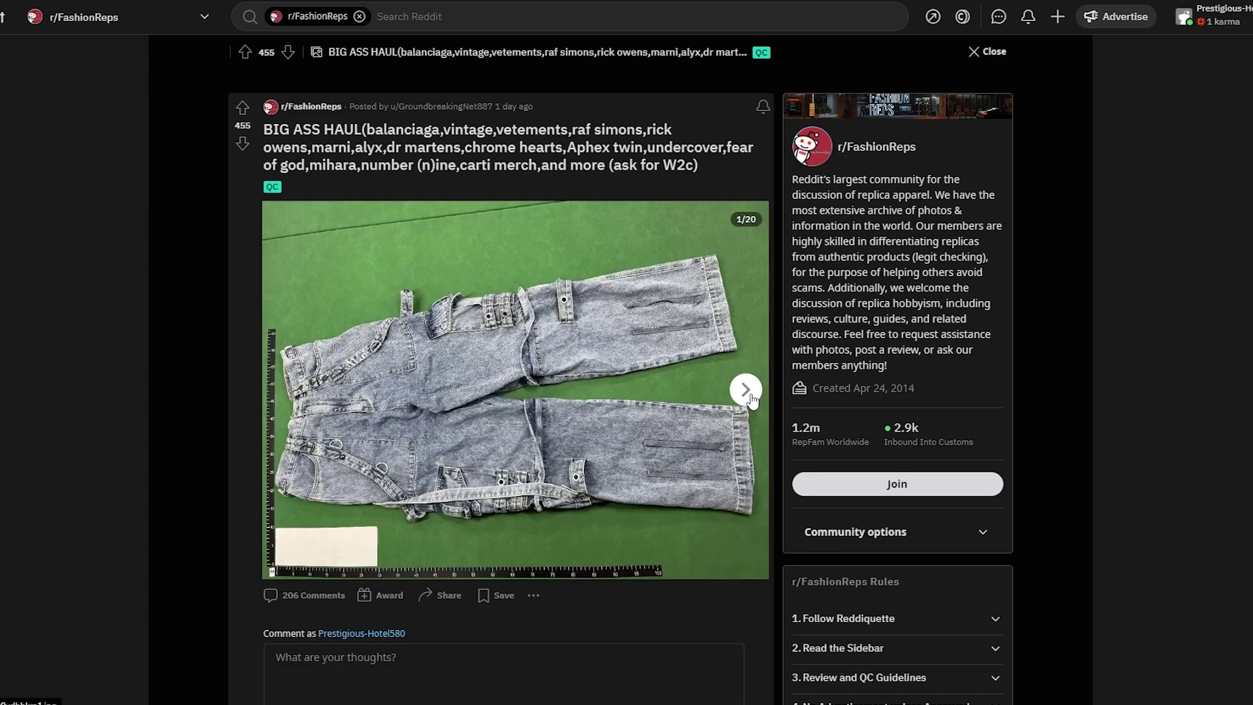
pyautogui.click(747, 390)
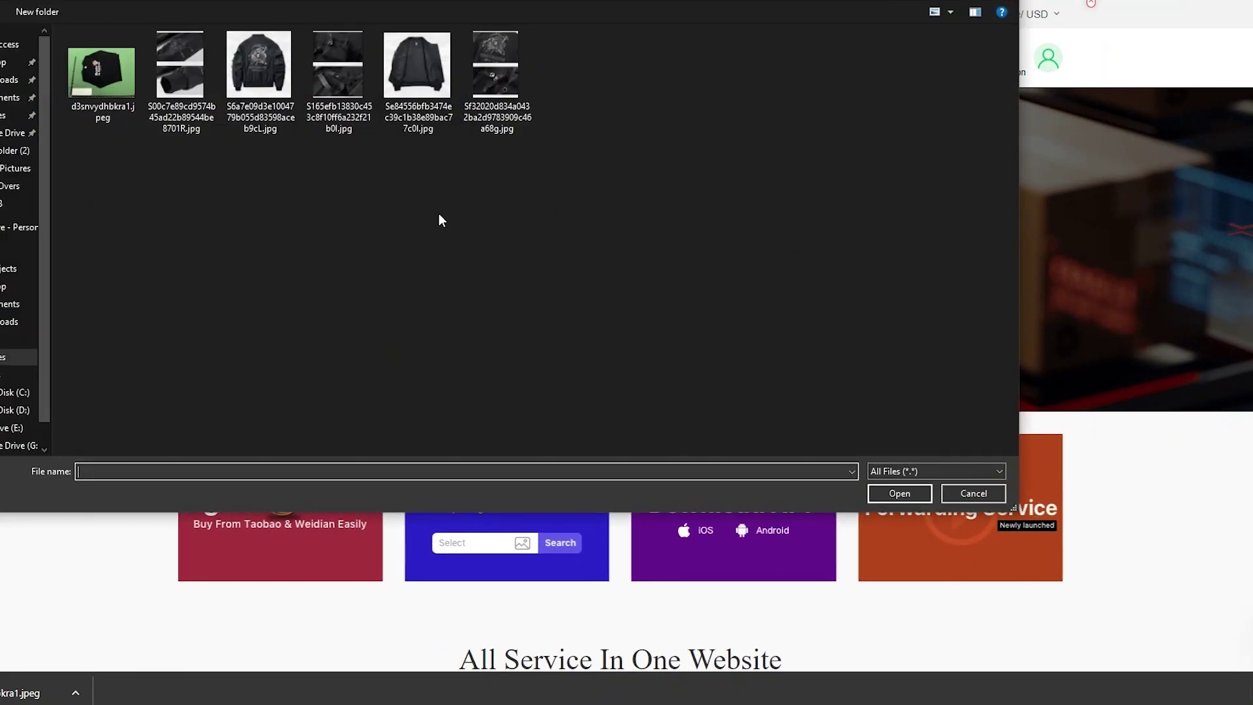
# Step: Image-search Pandabuy with d3snvydhbkra1.jpeg and browse the matching long-sleeve shirts
pyautogui.doubleClick(104, 69)
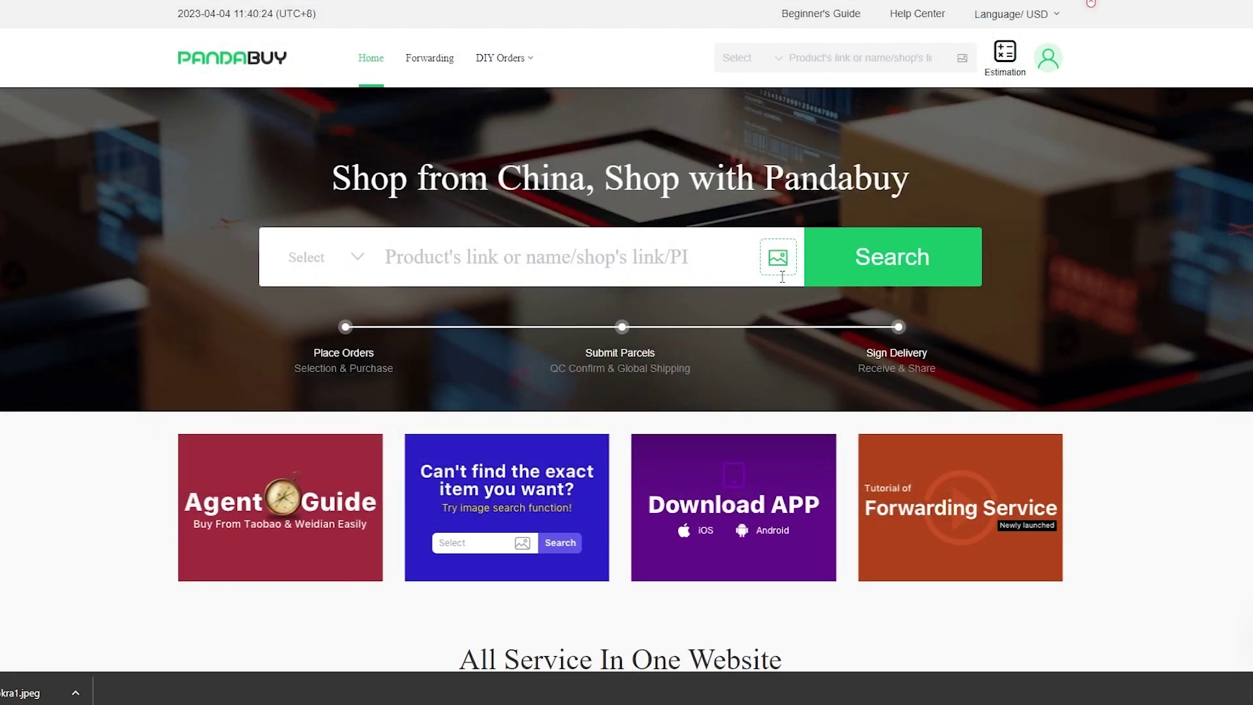
pyautogui.click(852, 254)
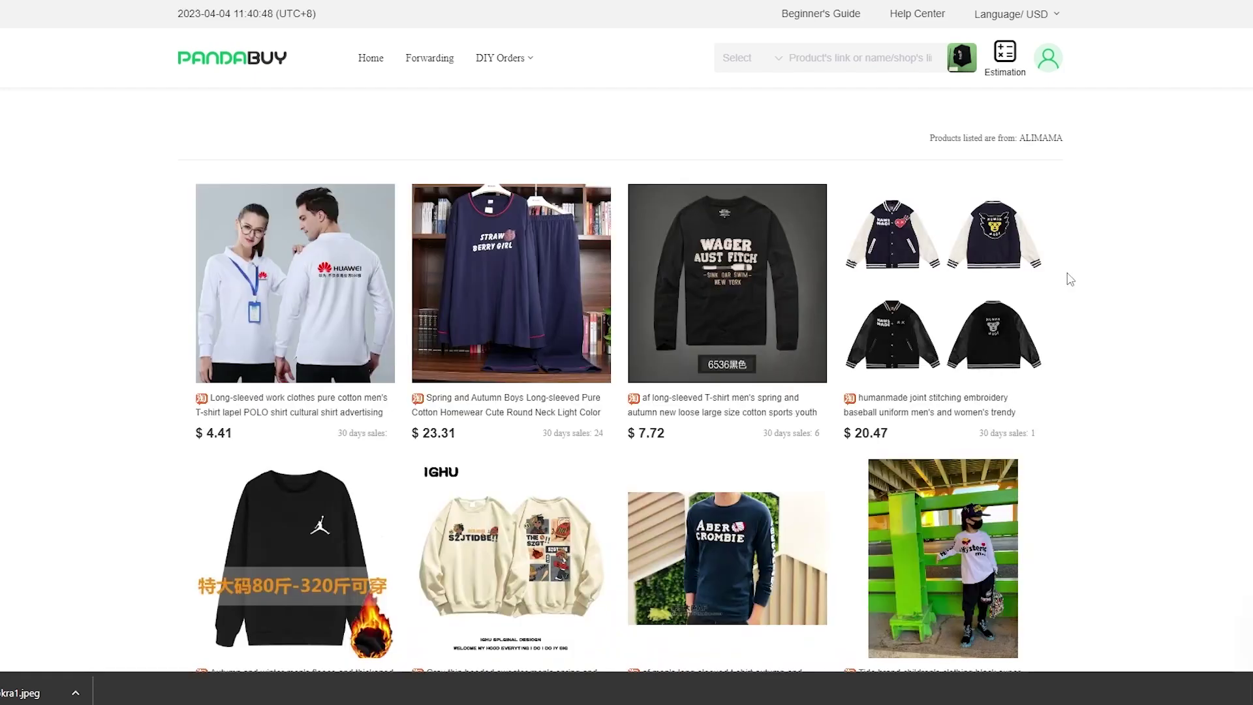
pyautogui.scroll(-10, 1063, 277)
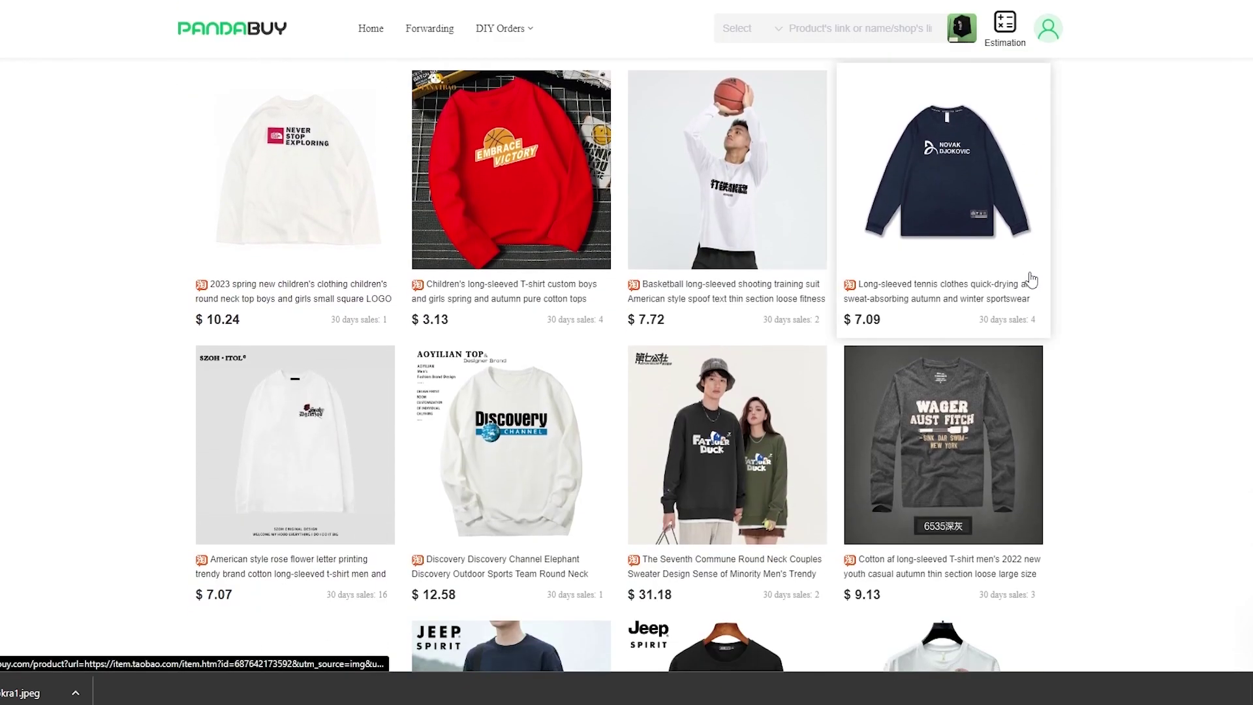
pyautogui.scroll(-12, 1029, 280)
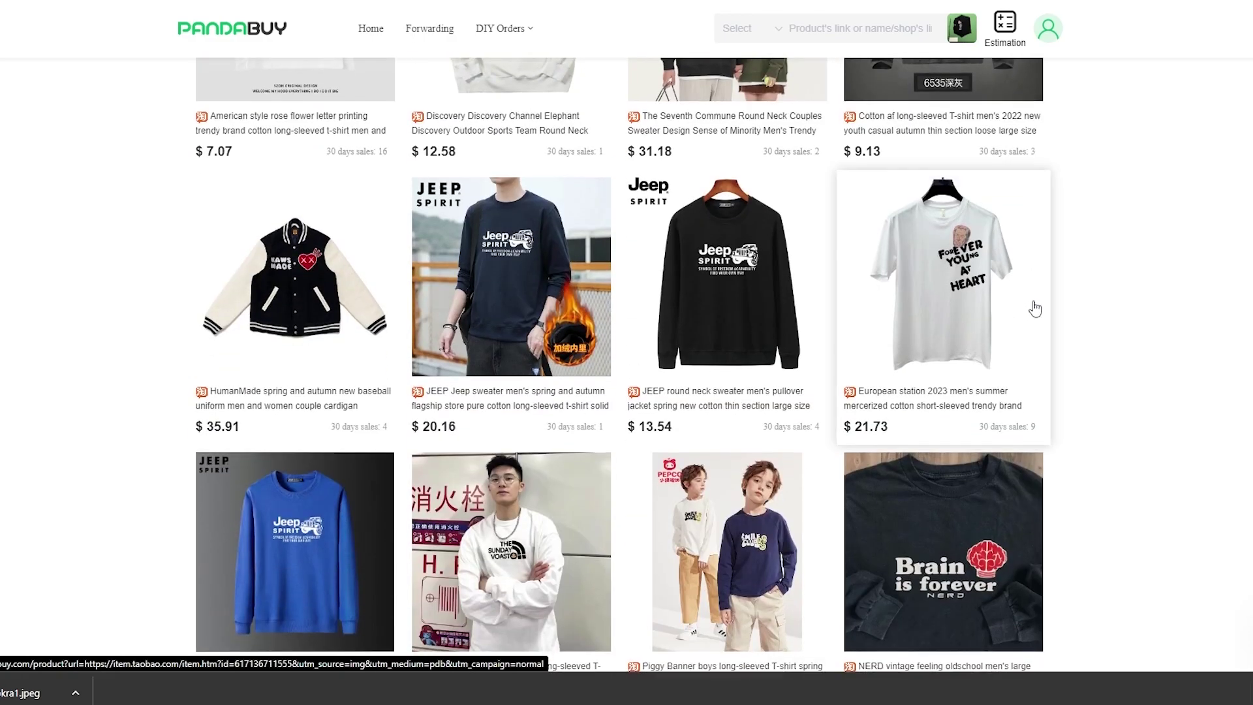
pyautogui.scroll(-5, 1038, 306)
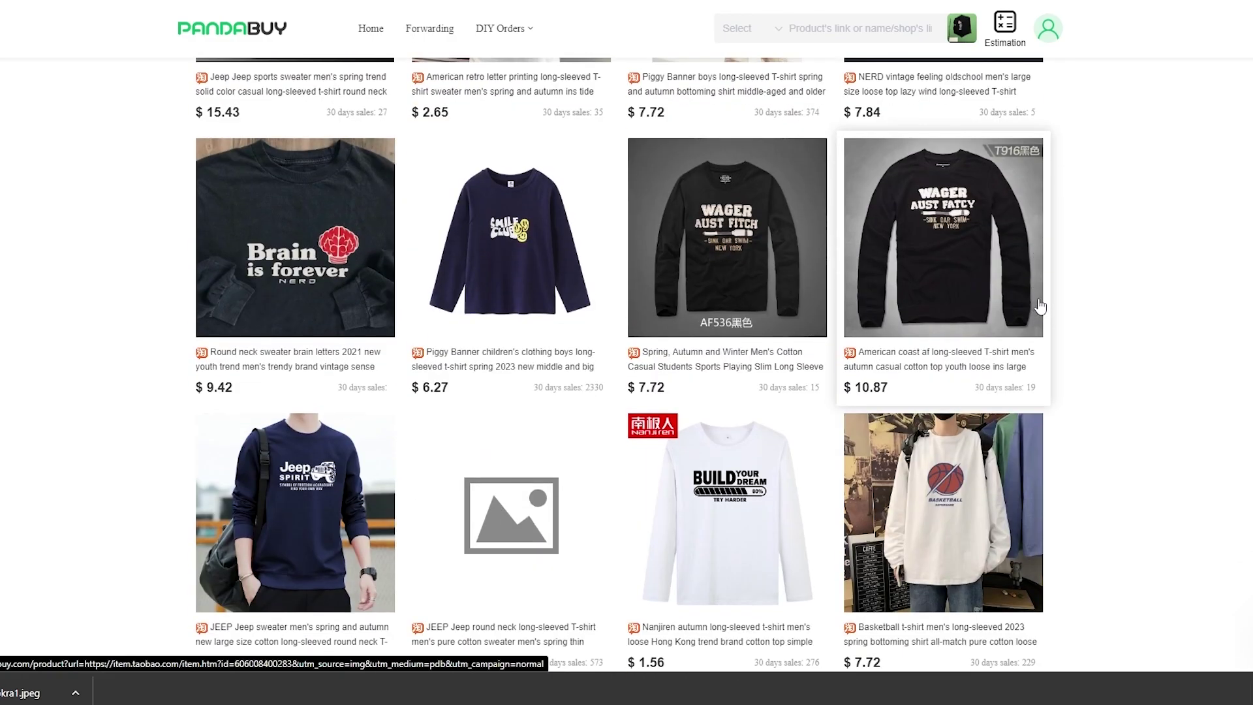
pyautogui.scroll(-20, 1040, 306)
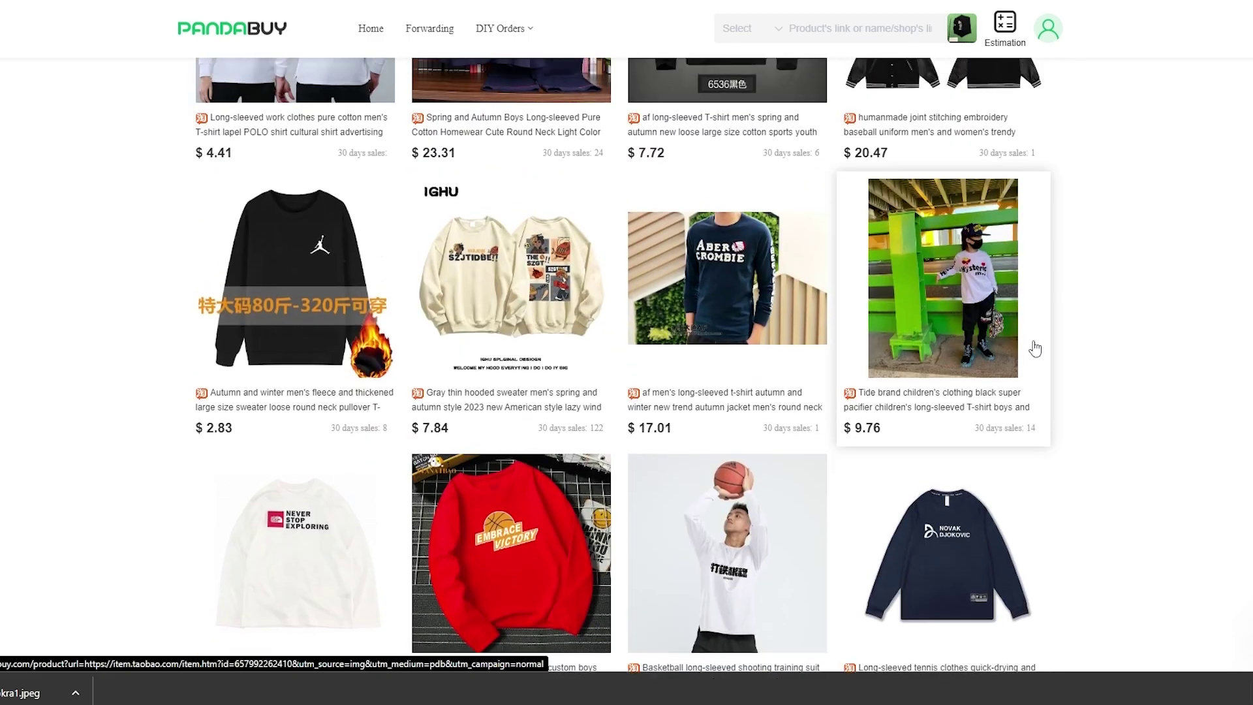
pyautogui.scroll(20, 1035, 349)
# Step: Image-search with the black bomber jacket photo and open AliExpress in a new tab
pyautogui.click(958, 62)
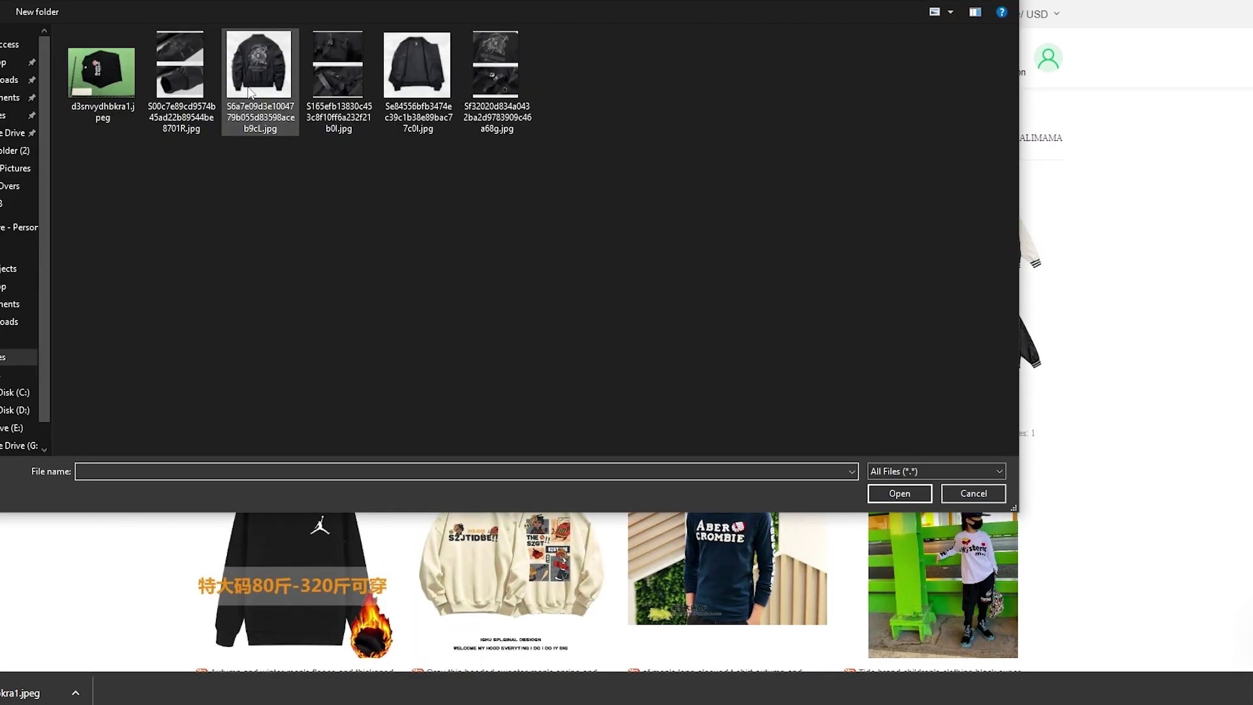
pyautogui.doubleClick(250, 93)
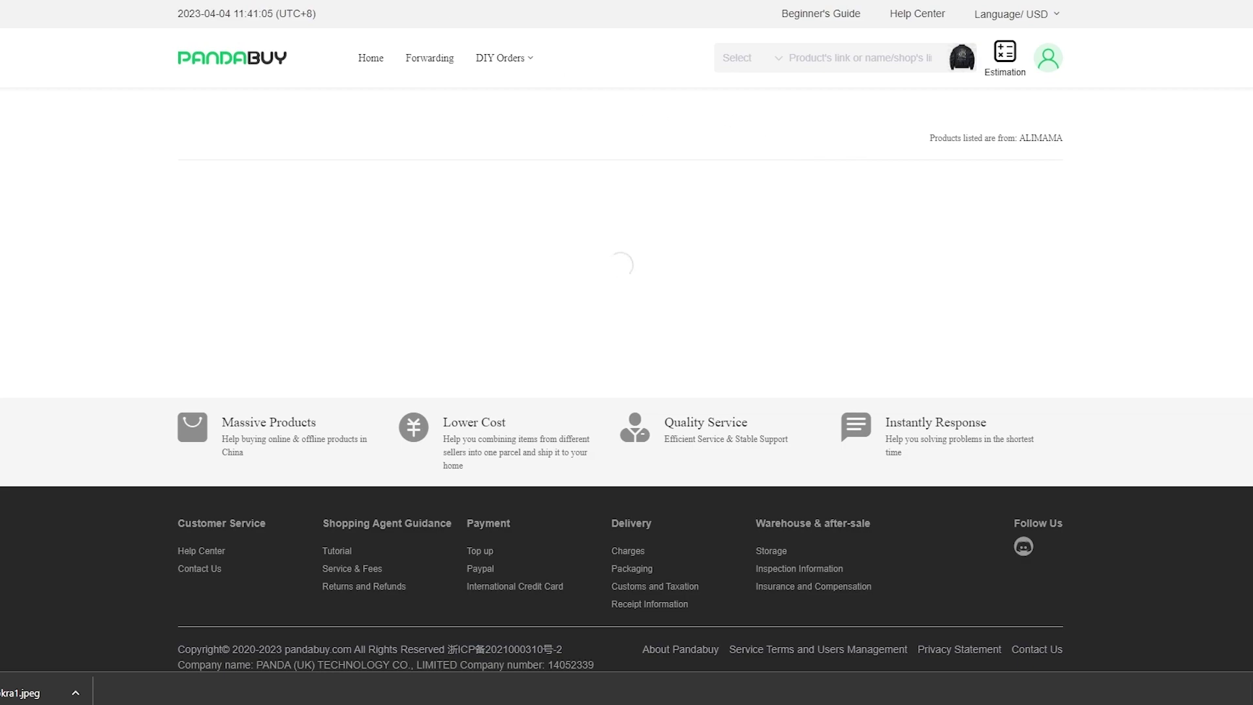
pyautogui.hotkey('ctrl', 't')
pyautogui.write('ali')
pyautogui.press('Return')
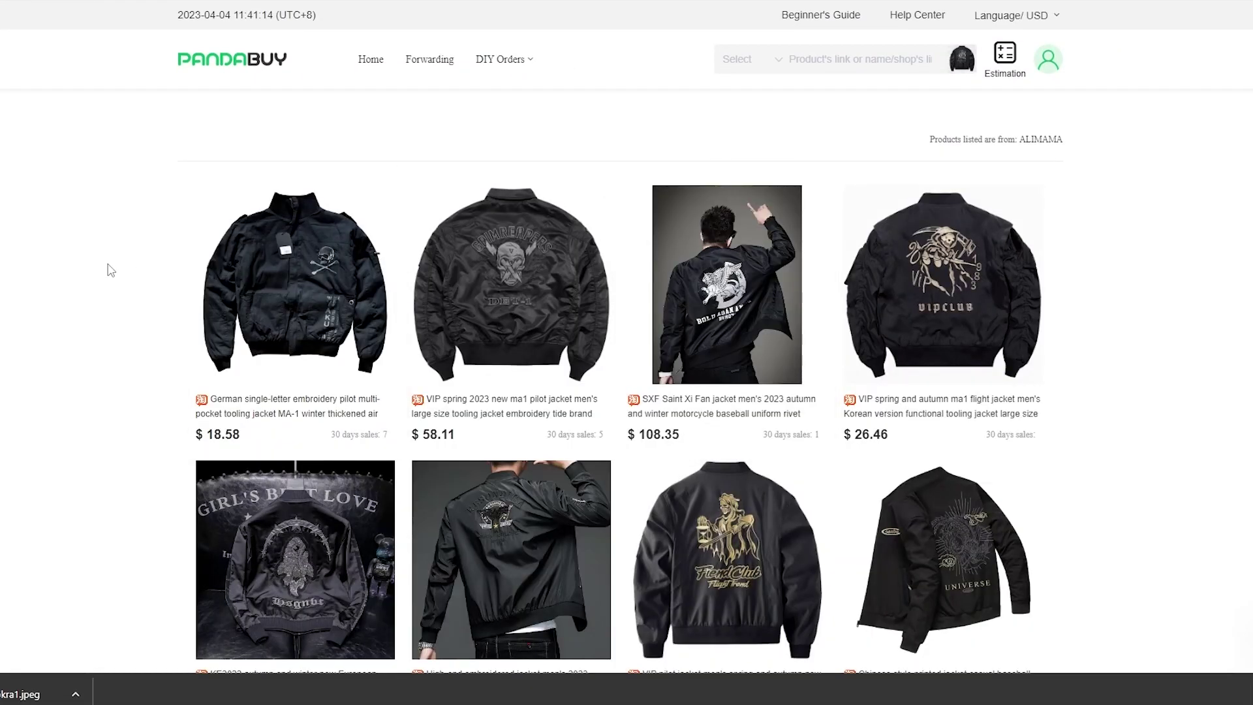
# Step: Browse the black bomber jacket results, including the $58.11 VIP spring 2023 ma1 pilot jacket
pyautogui.scroll(-2, 111, 270)
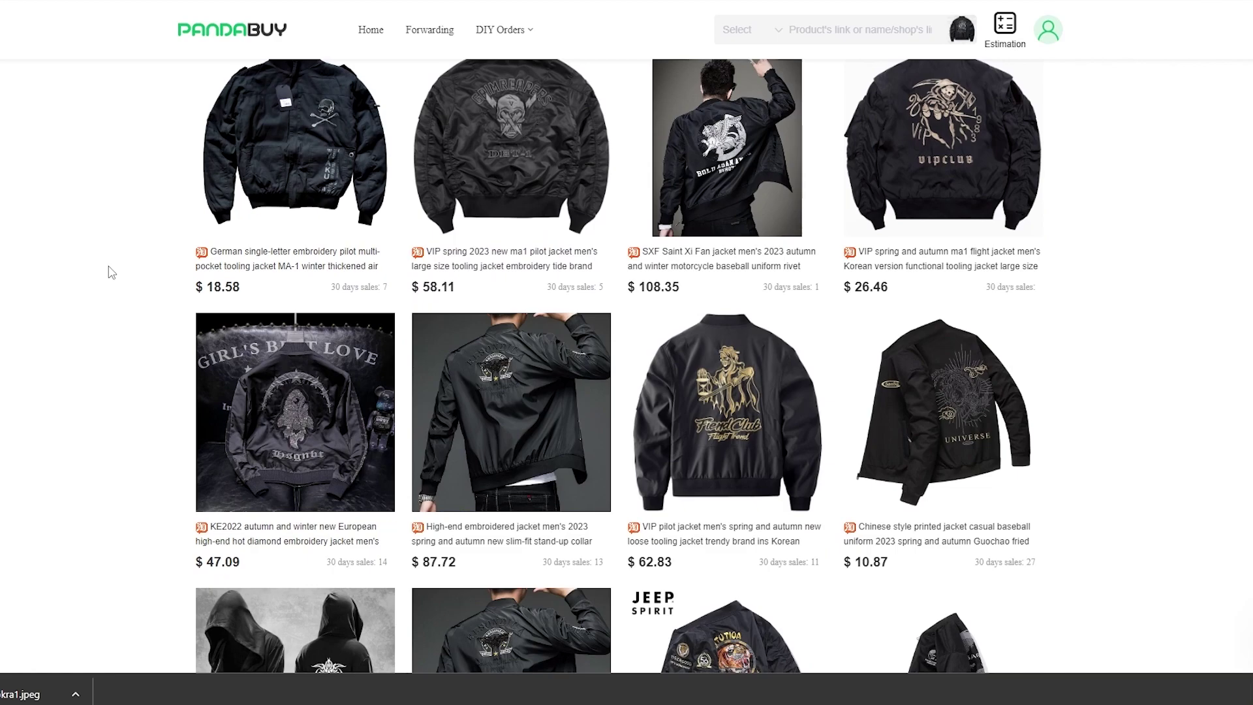
pyautogui.scroll(-7, 111, 273)
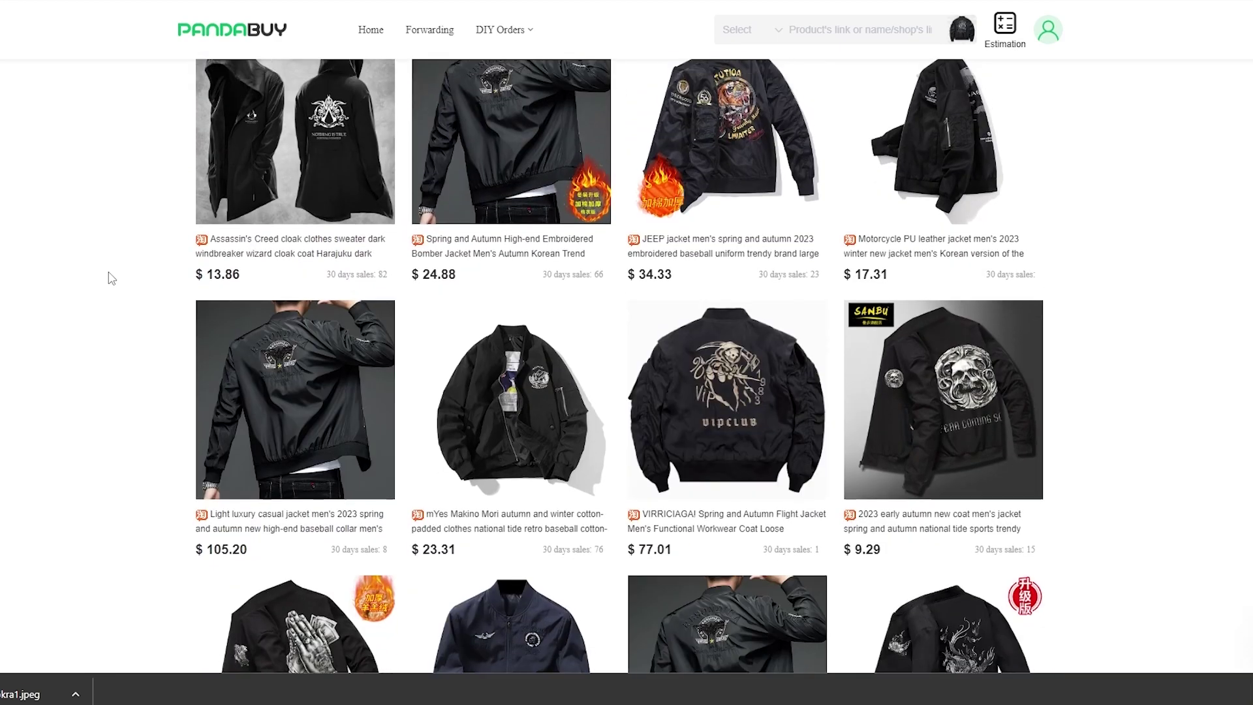
pyautogui.scroll(9, 111, 278)
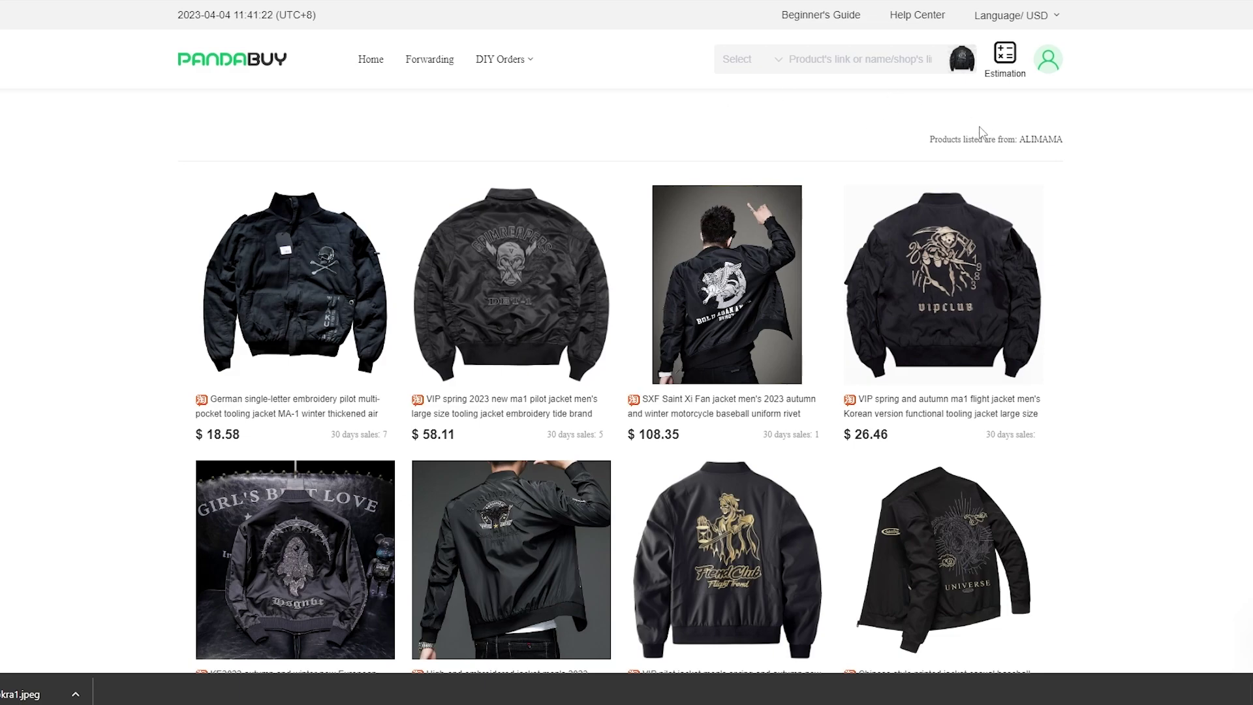
pyautogui.scroll(-3, 45, 294)
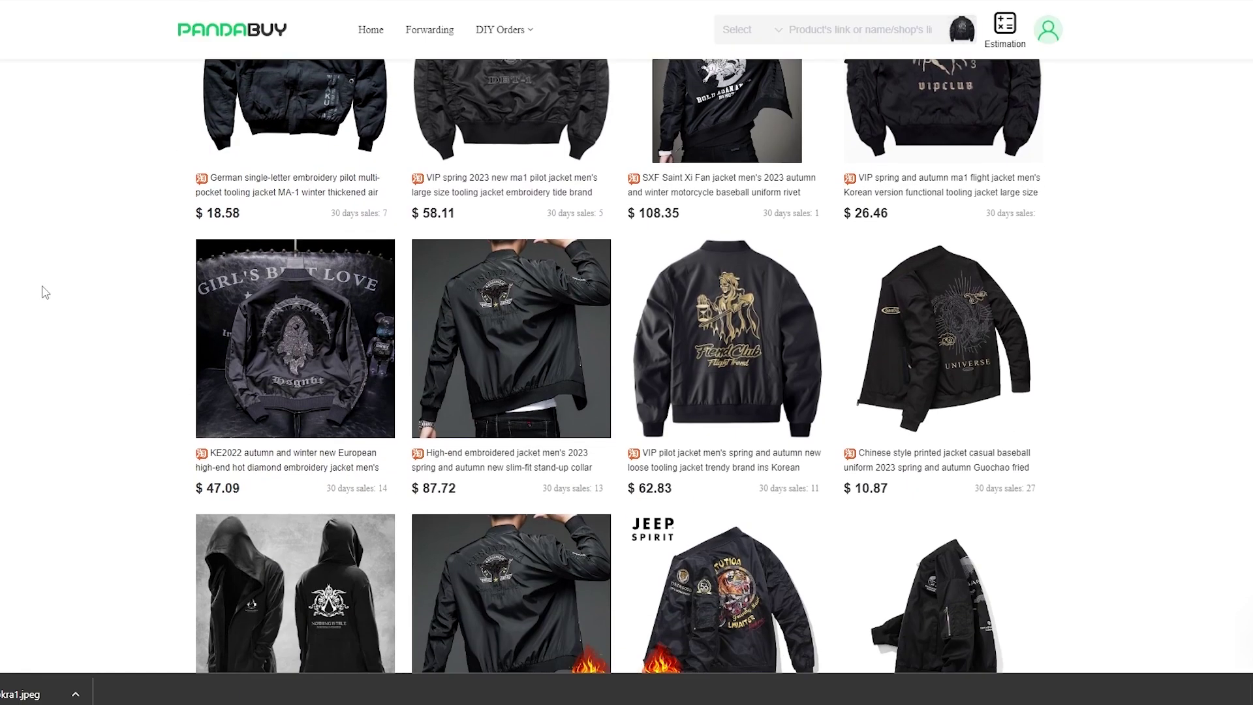
pyautogui.scroll(-17, 45, 293)
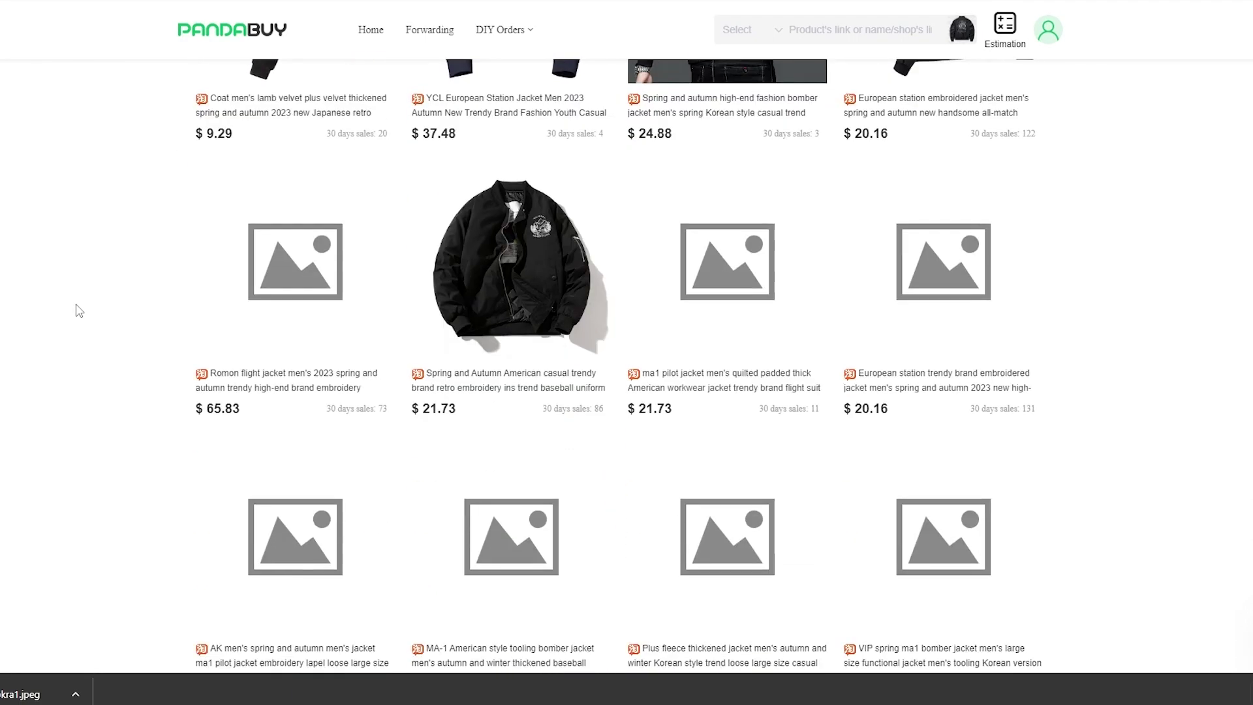
pyautogui.scroll(-3, 79, 310)
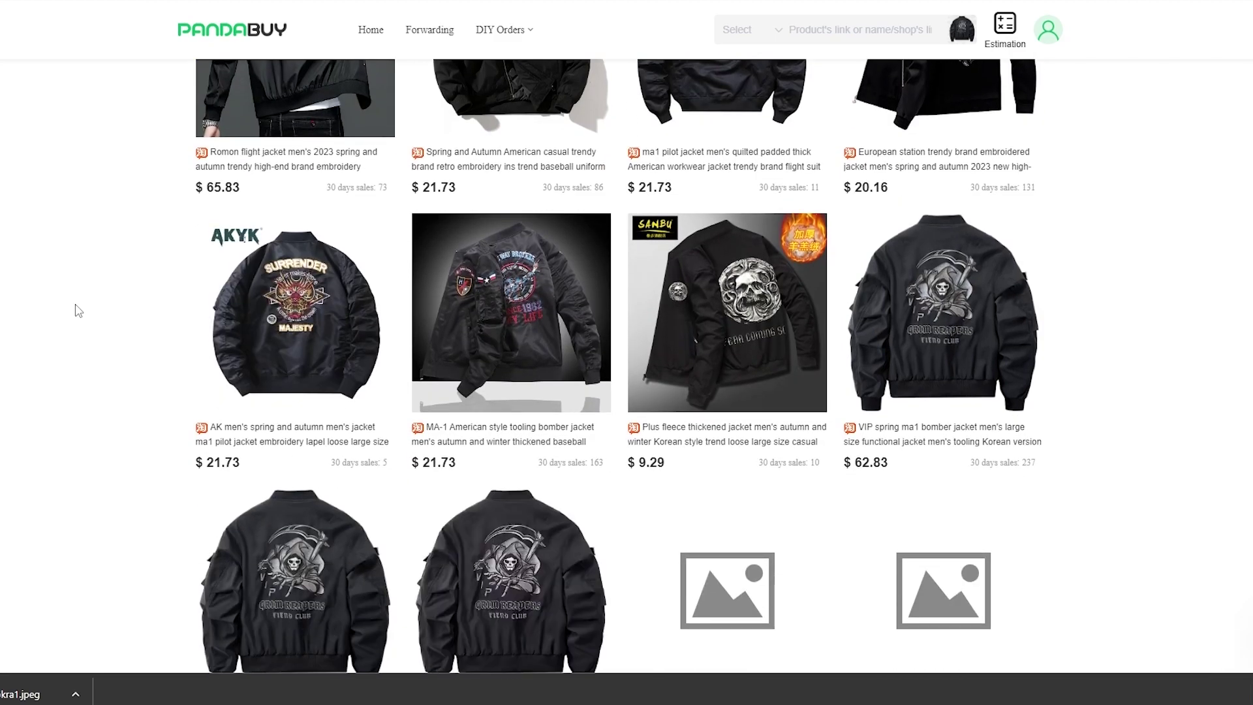
pyautogui.scroll(-6, 79, 310)
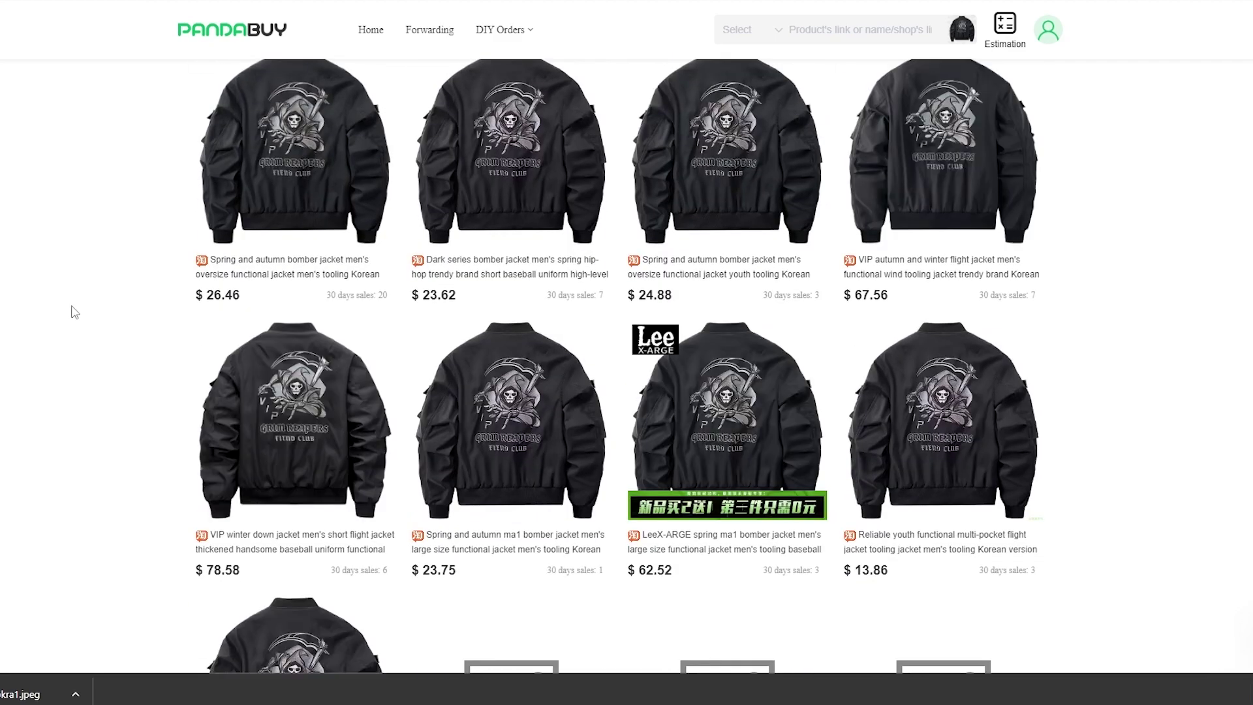
pyautogui.scroll(1, 75, 312)
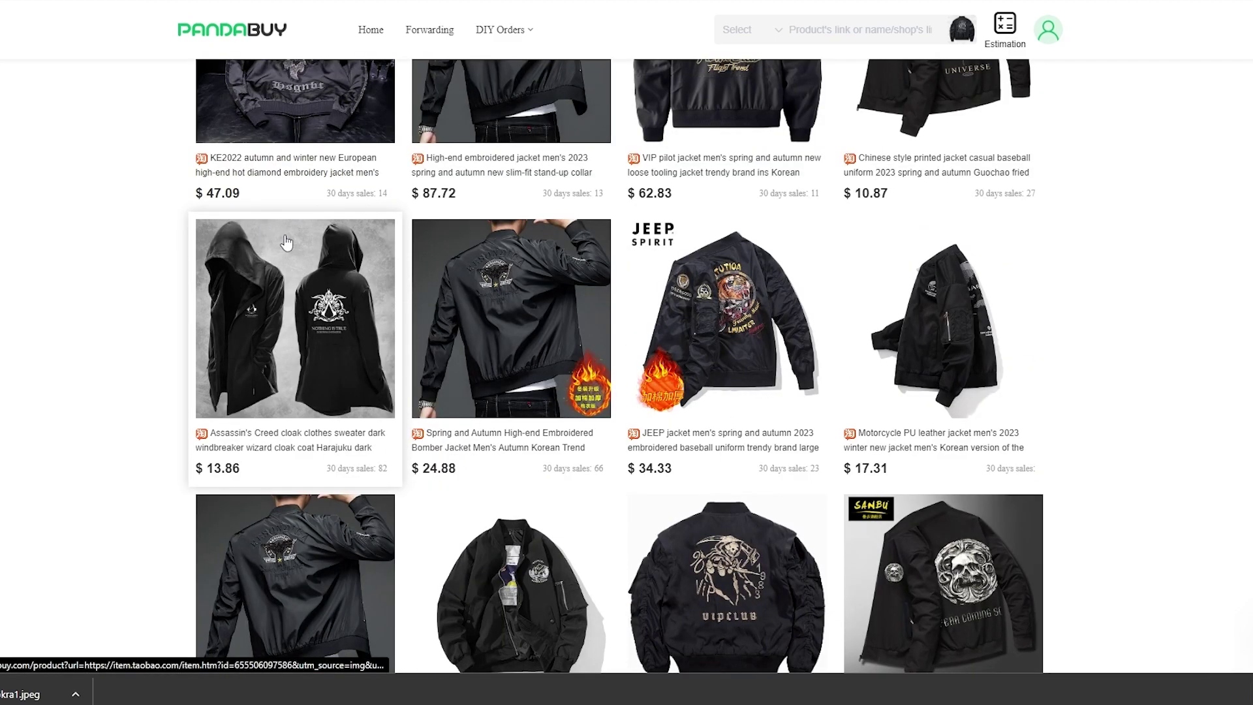
pyautogui.scroll(10, 332, 275)
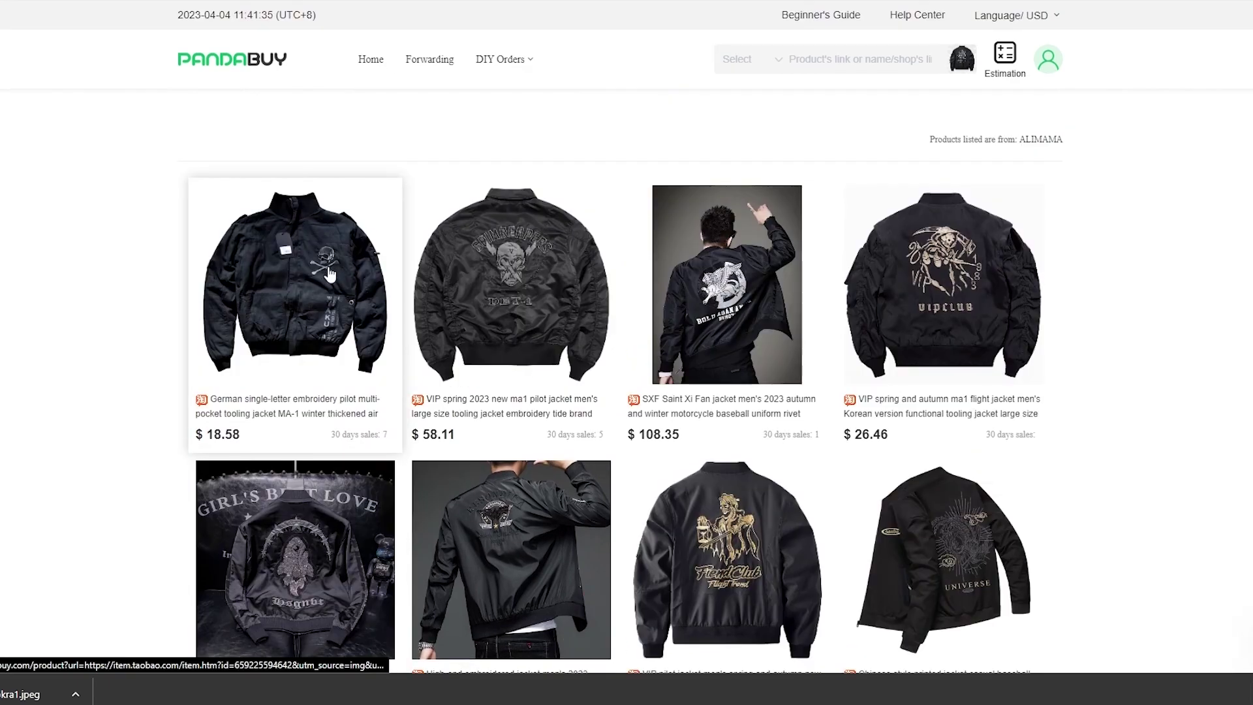
pyautogui.scroll(-1, 102, 423)
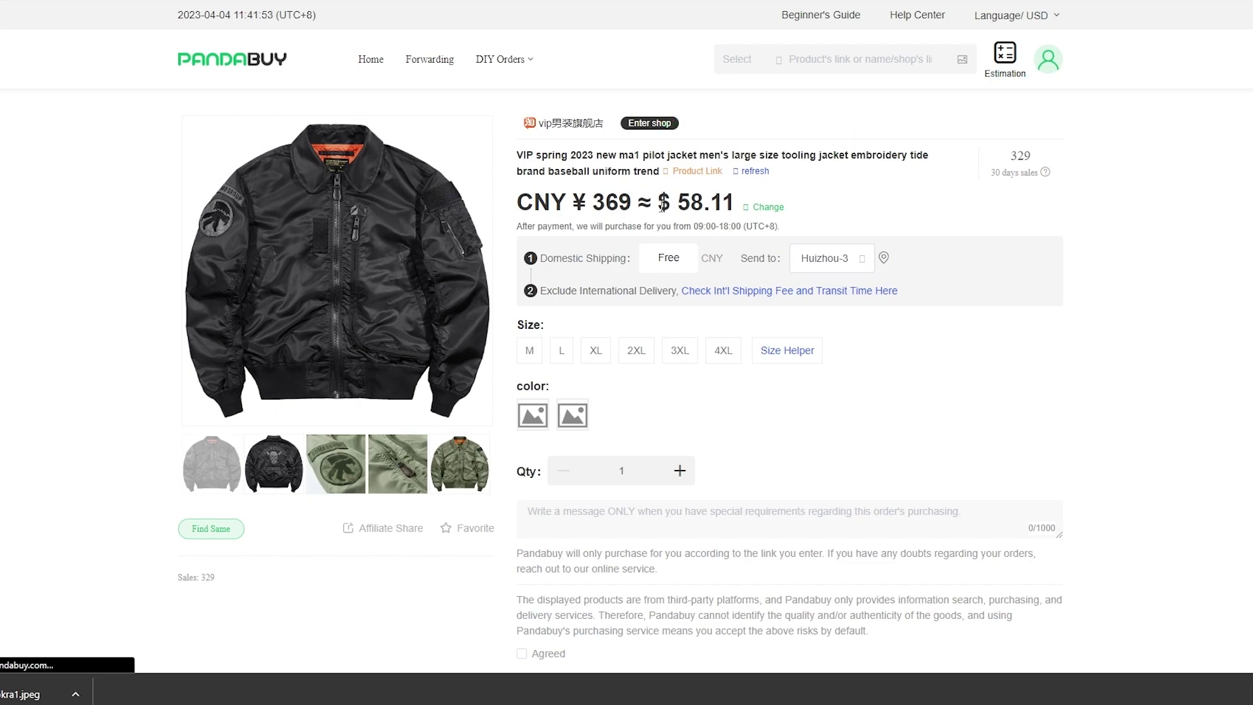
# Step: On the $58.11 ma1 pilot jacket page, choose size L and colour black
pyautogui.moveTo(679, 202); pyautogui.dragTo(737, 207)
pyautogui.click(906, 191)
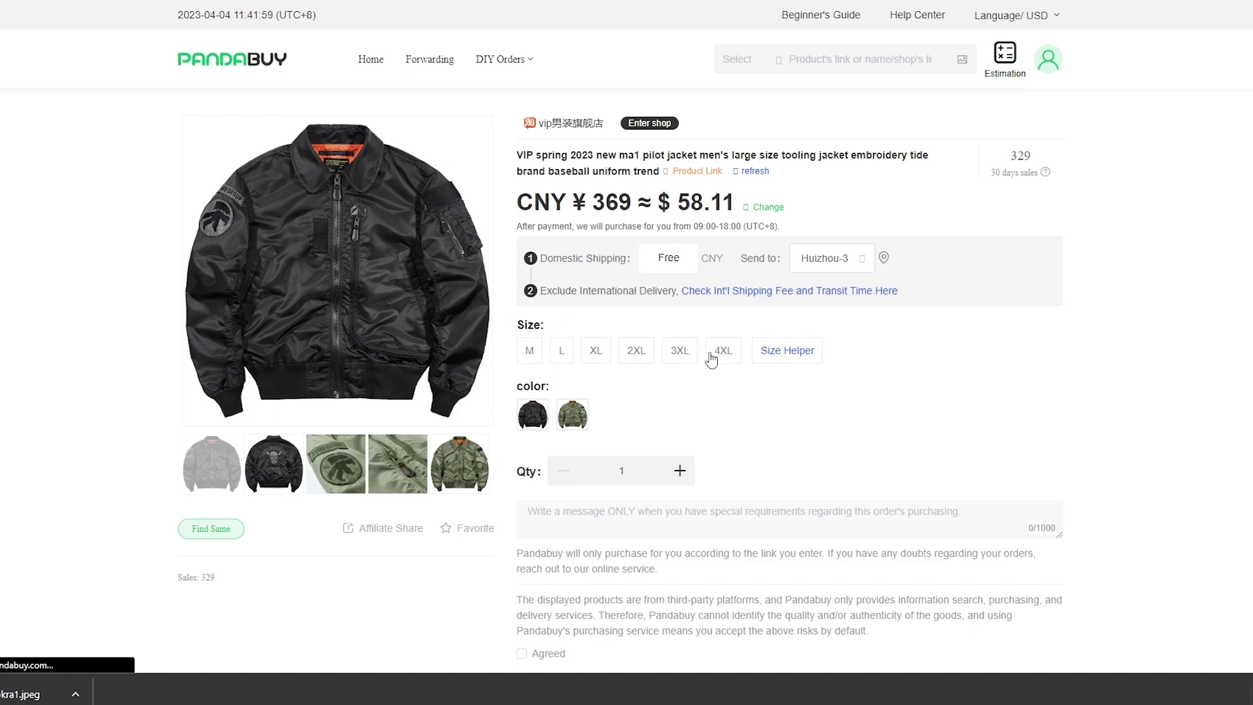
pyautogui.click(563, 356)
pyautogui.click(533, 422)
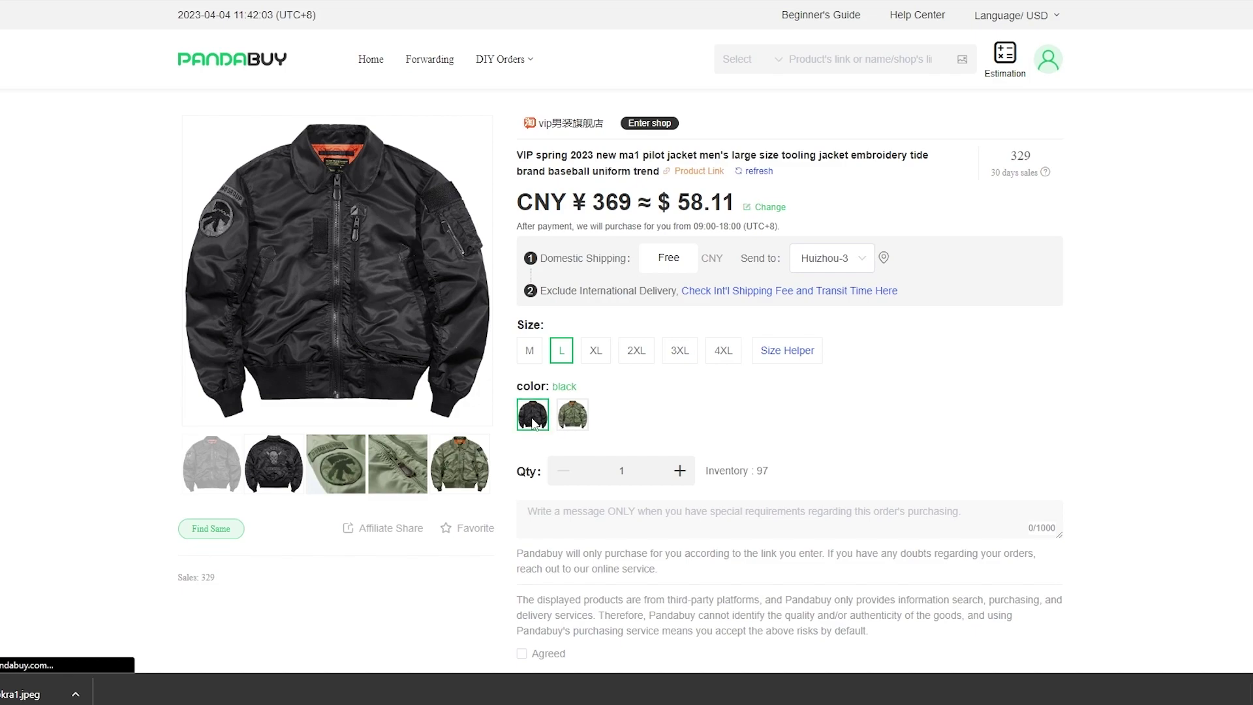
# Step: Add the black size-L jacket, quantity 1, to the cart
pyautogui.scroll(-1, 665, 425)
pyautogui.scroll(-3, 664, 336)
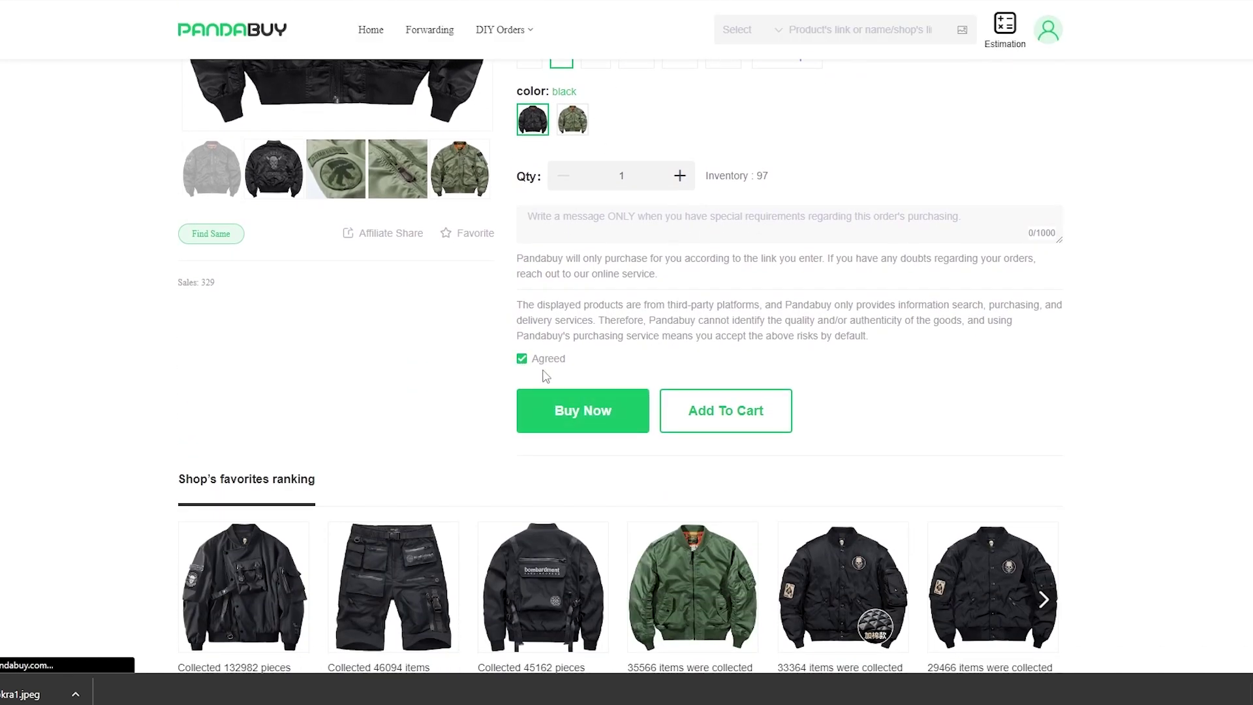
pyautogui.click(734, 415)
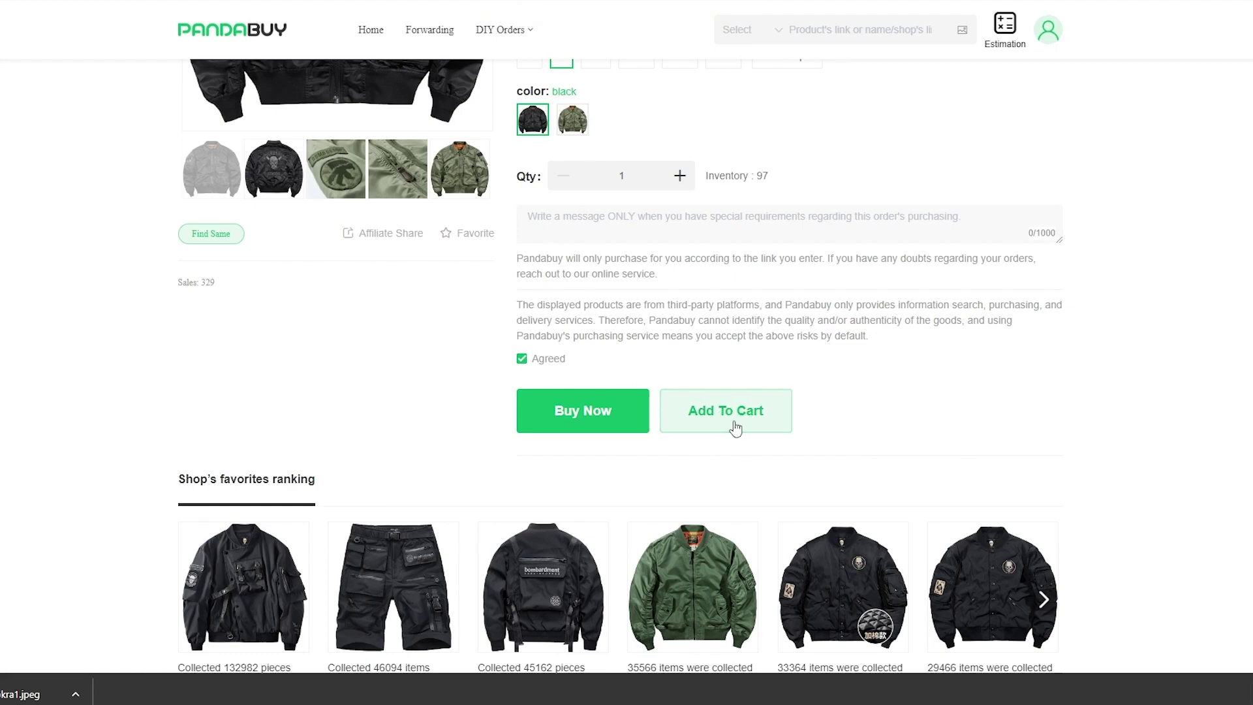
pyautogui.scroll(5, 733, 428)
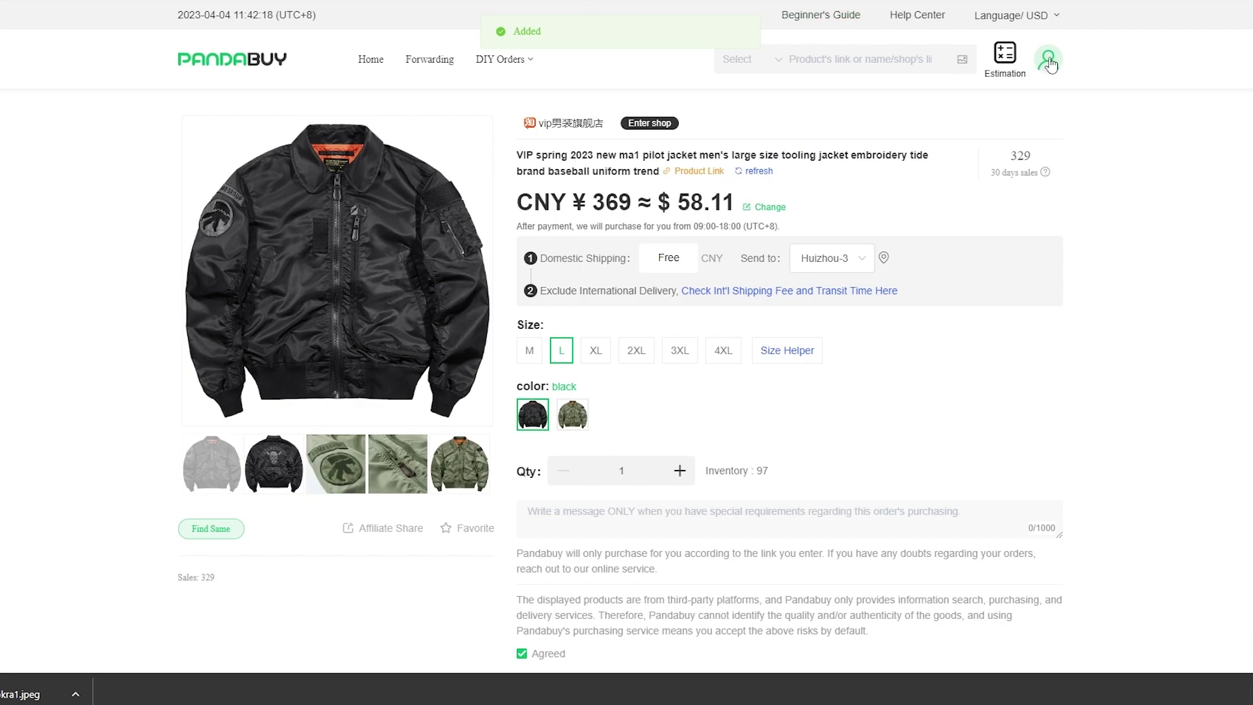
pyautogui.moveTo(1053, 68)
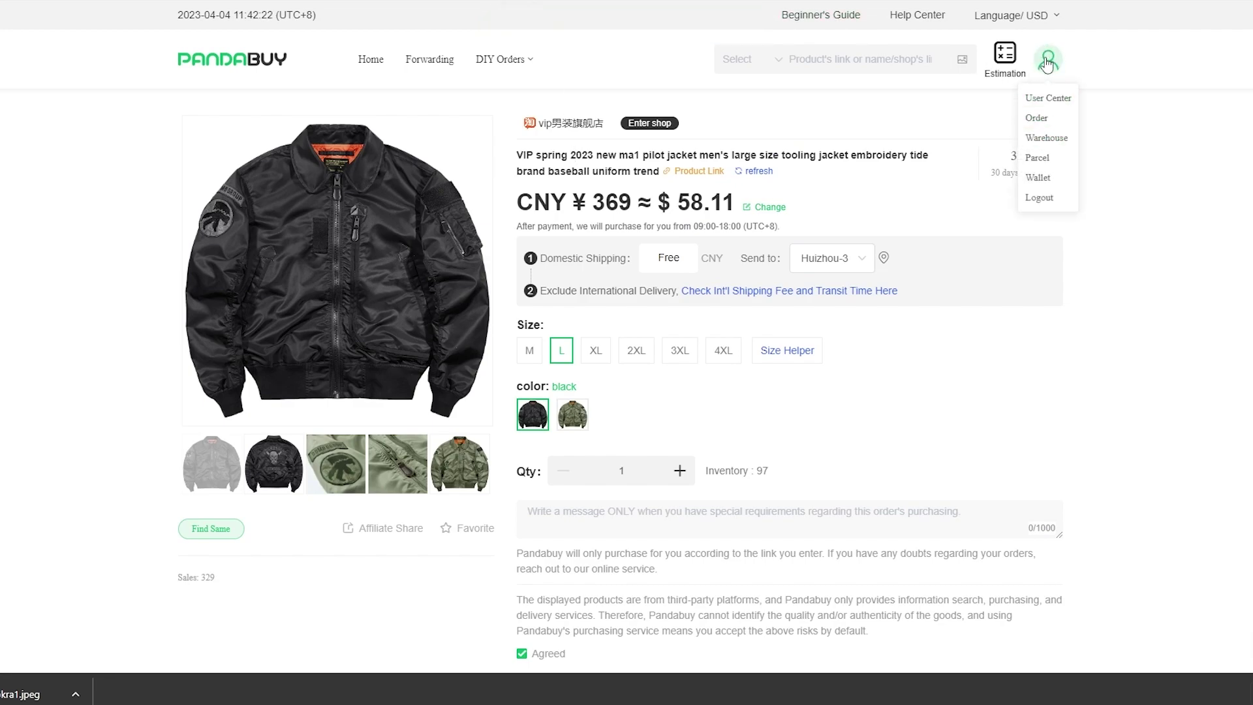
# Step: In the cart, reduce the jacket quantity from 2 to 1 and select it for checkout
pyautogui.click(1051, 124)
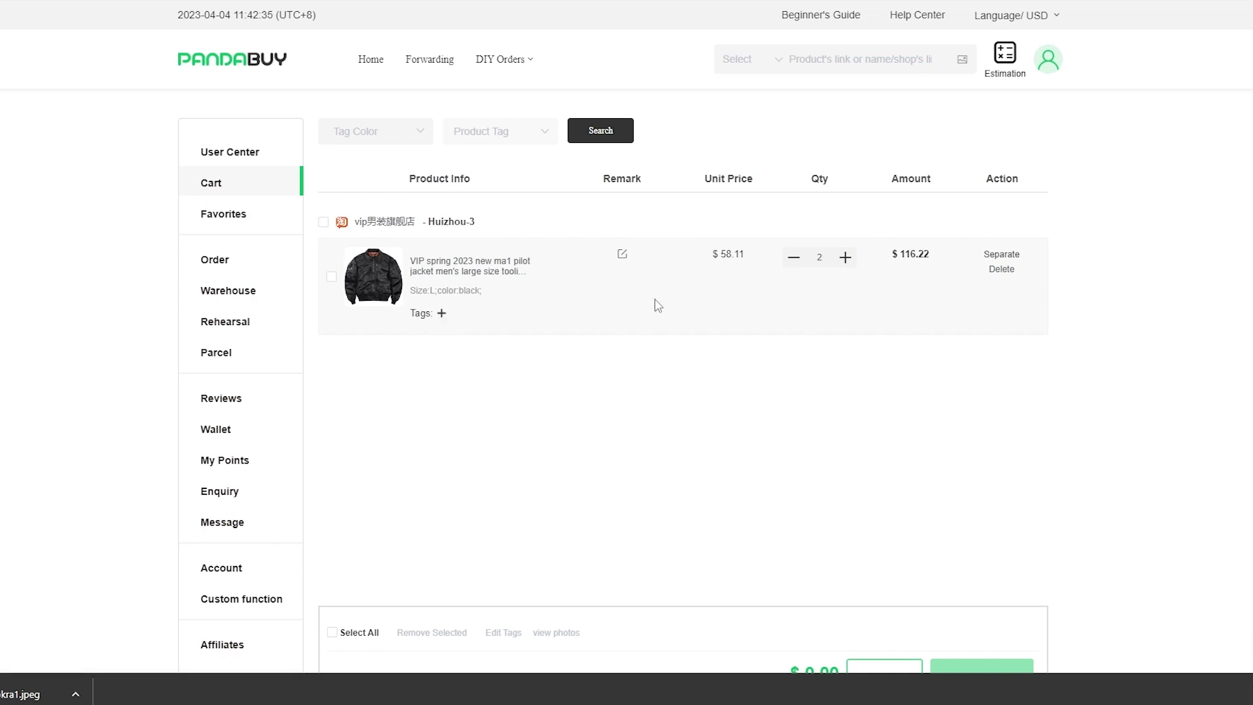
pyautogui.click(794, 258)
pyautogui.click(323, 222)
pyautogui.scroll(-3, 672, 437)
pyautogui.scroll(2, 768, 474)
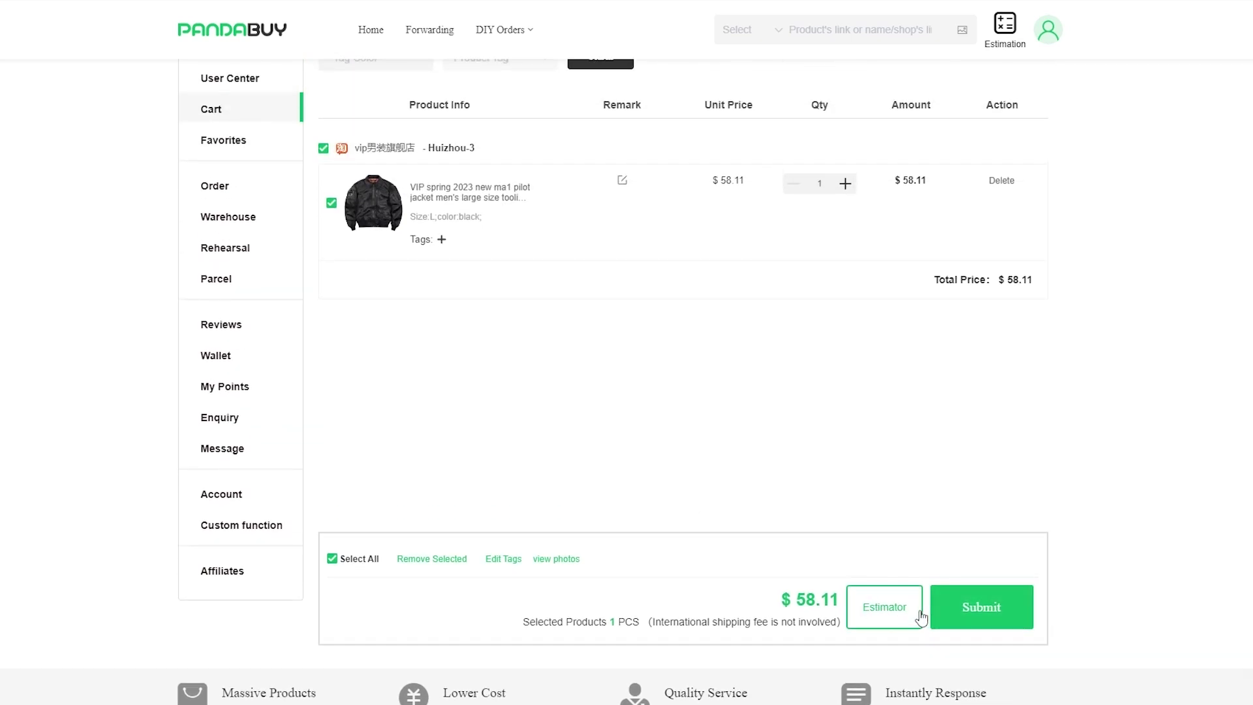
# Step: Submit the cart item and agree to the purchase terms on Confirm Order
pyautogui.click(990, 613)
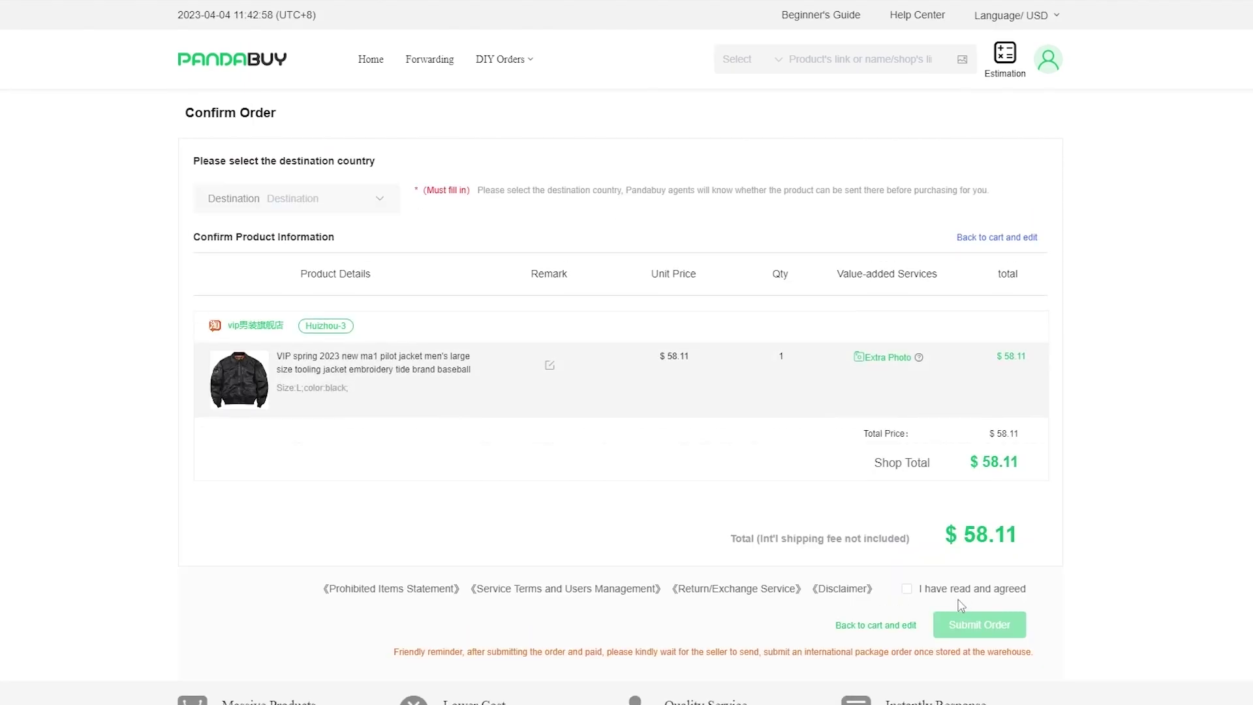
pyautogui.click(722, 414)
pyautogui.scroll(-2, 803, 477)
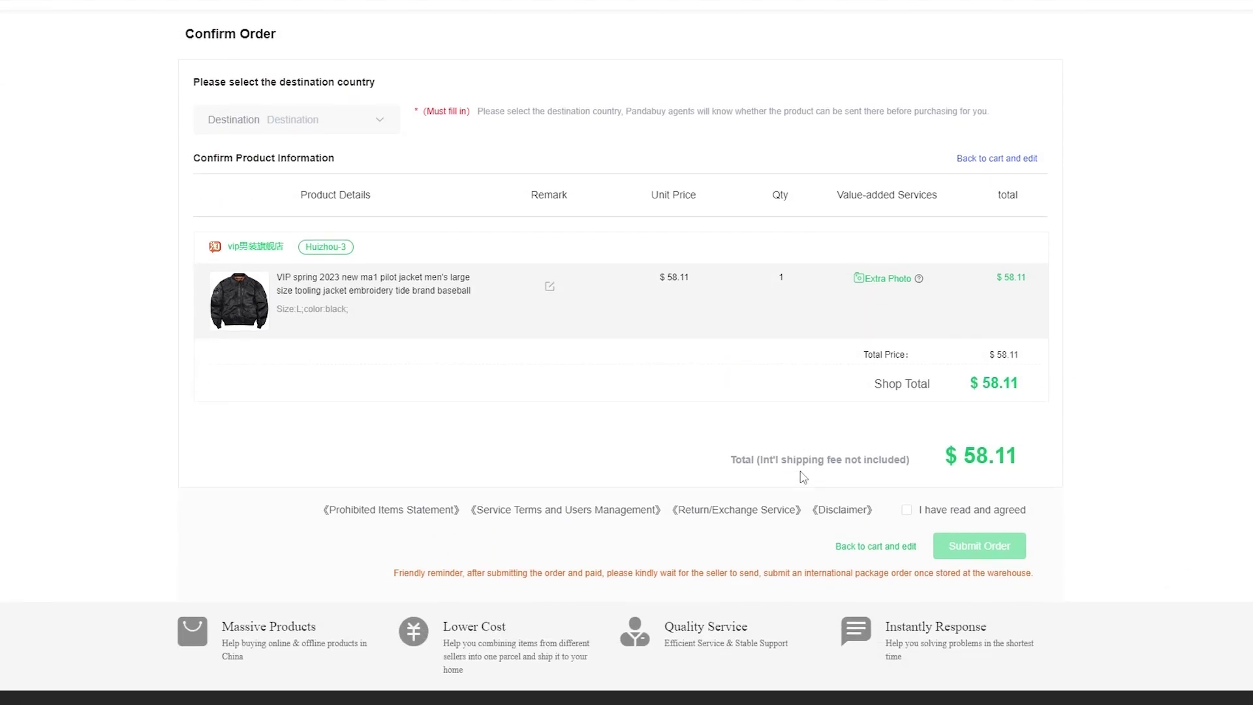
pyautogui.scroll(-1, 803, 477)
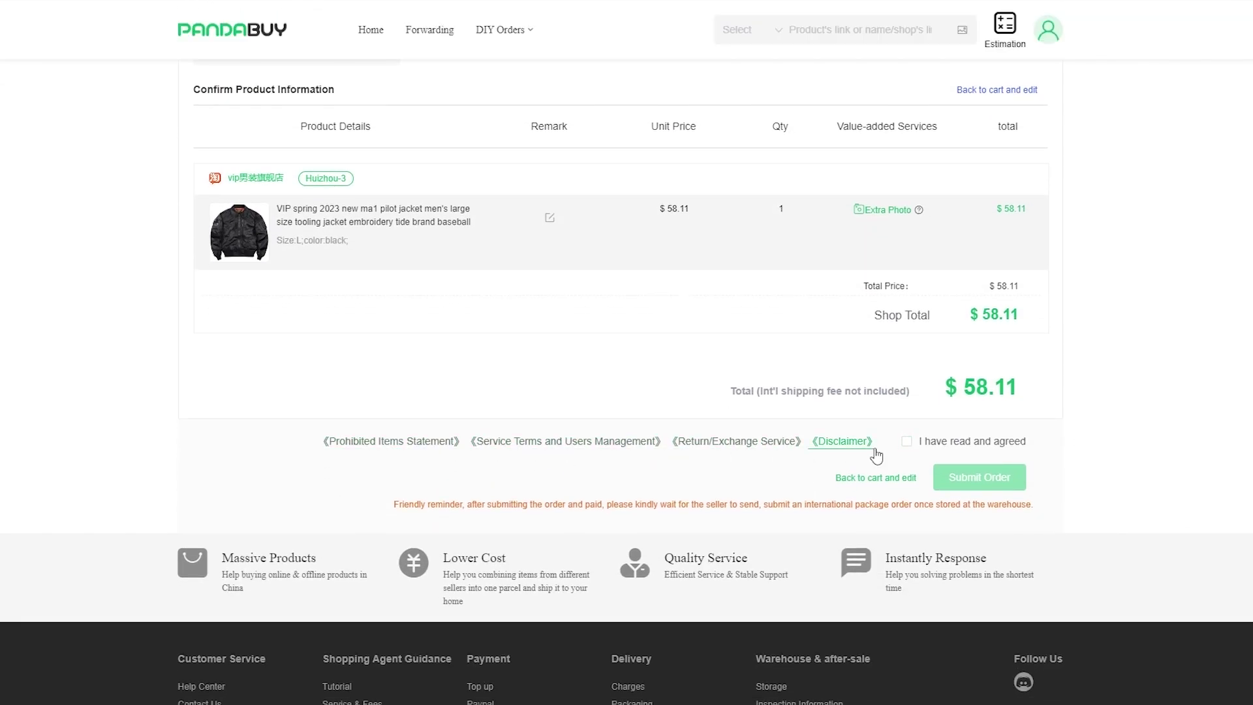
pyautogui.scroll(3, 936, 491)
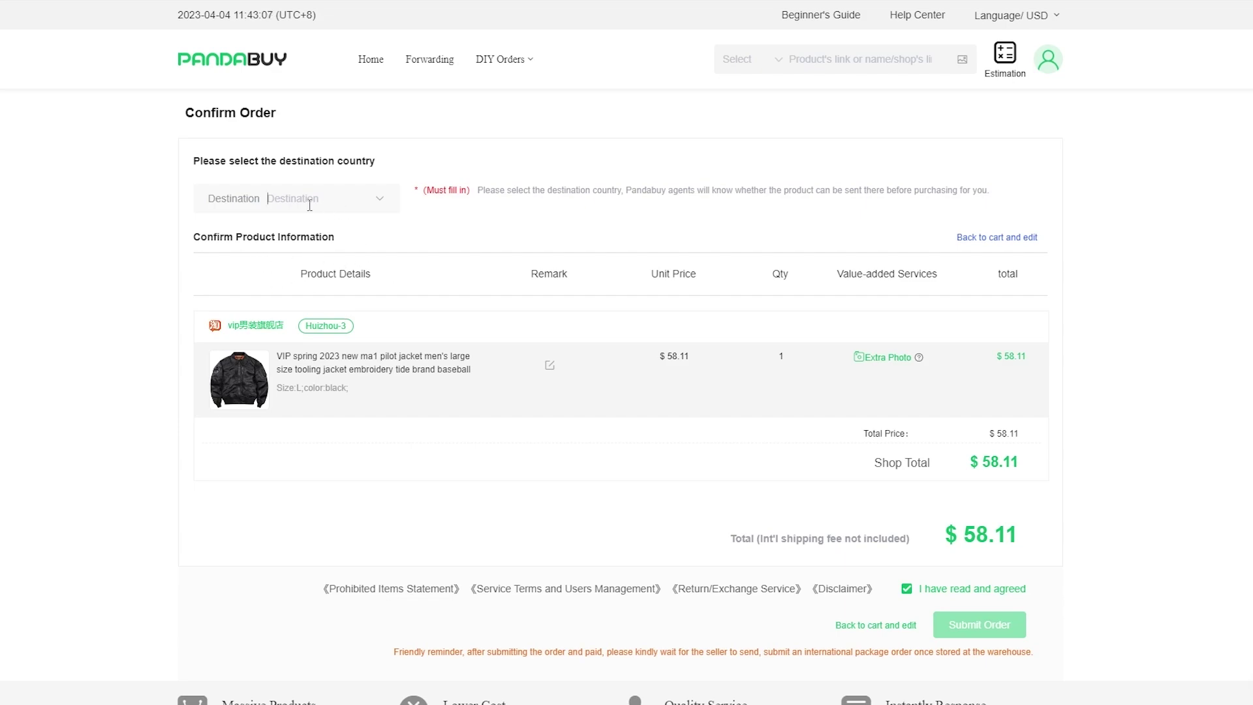
# Step: Set the order's destination country to USA
pyautogui.click(383, 210)
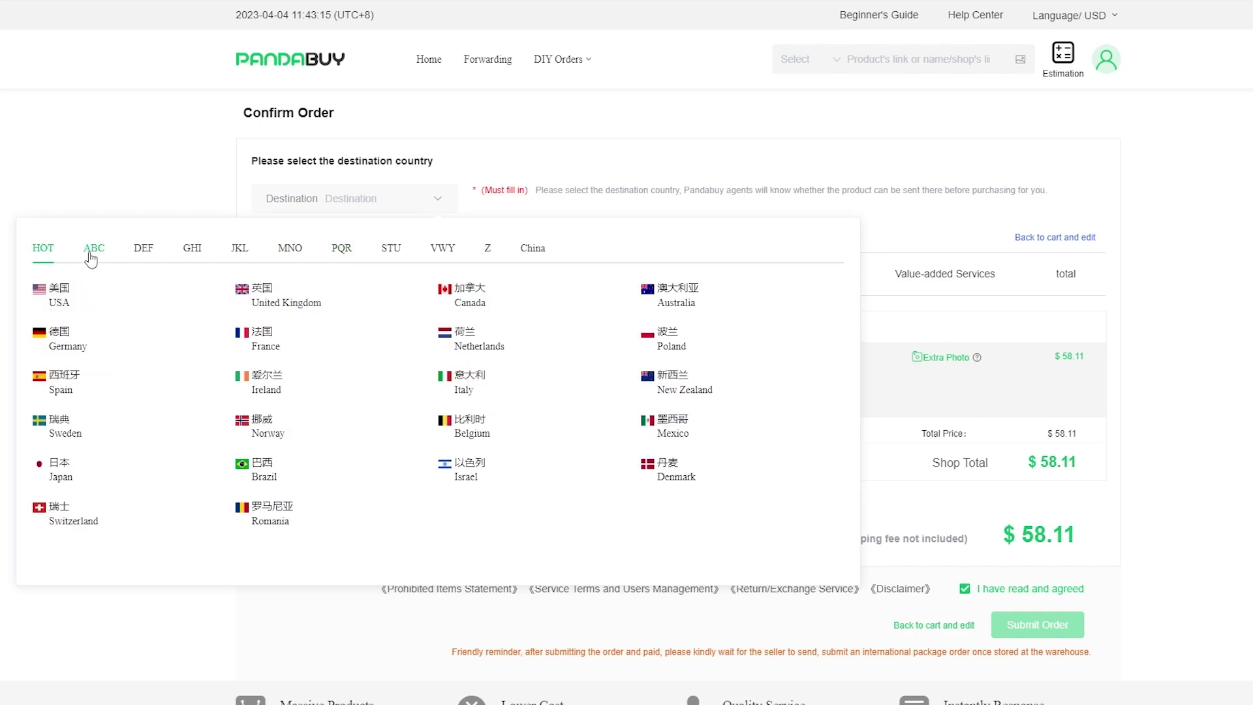
pyautogui.click(94, 302)
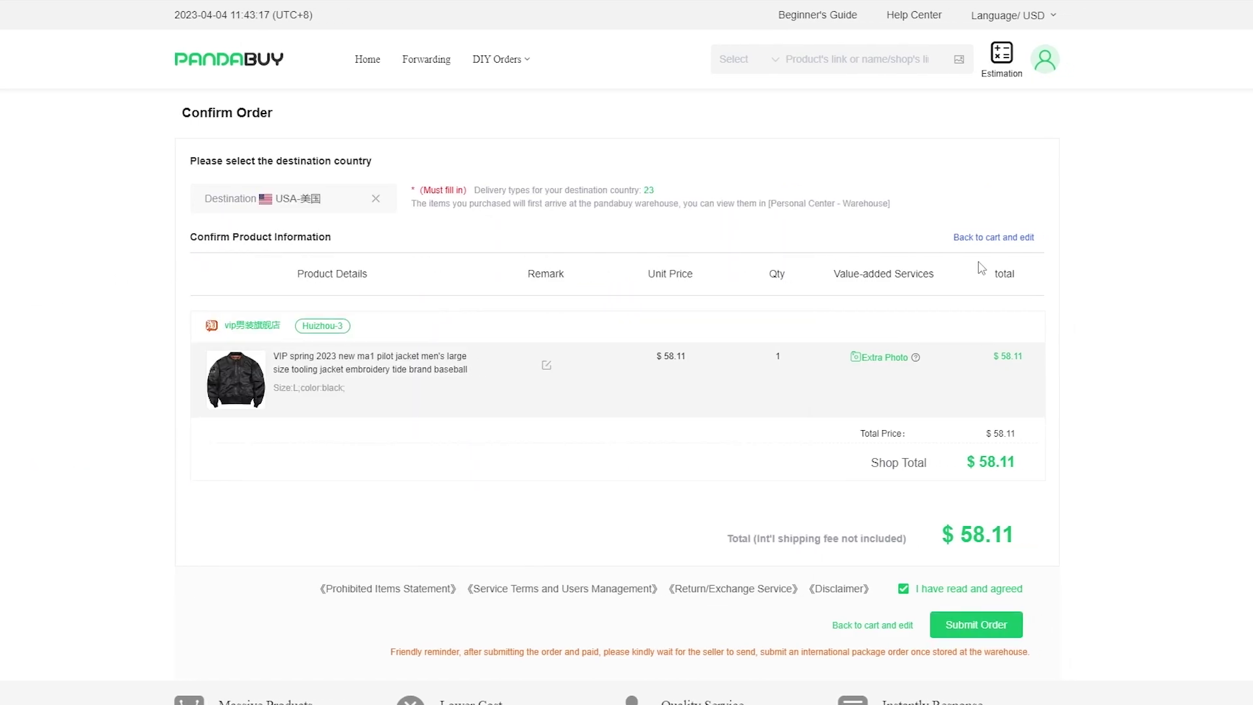
pyautogui.scroll(-5, 979, 272)
pyautogui.scroll(2, 963, 449)
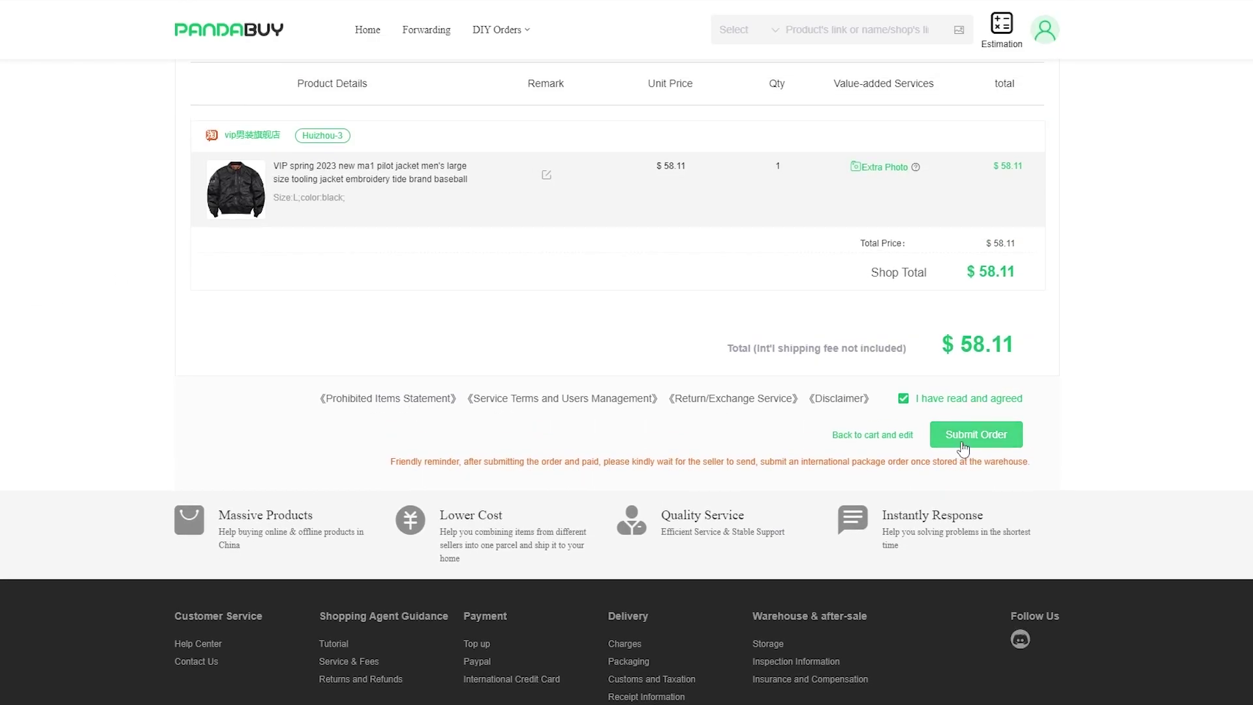
pyautogui.click(963, 447)
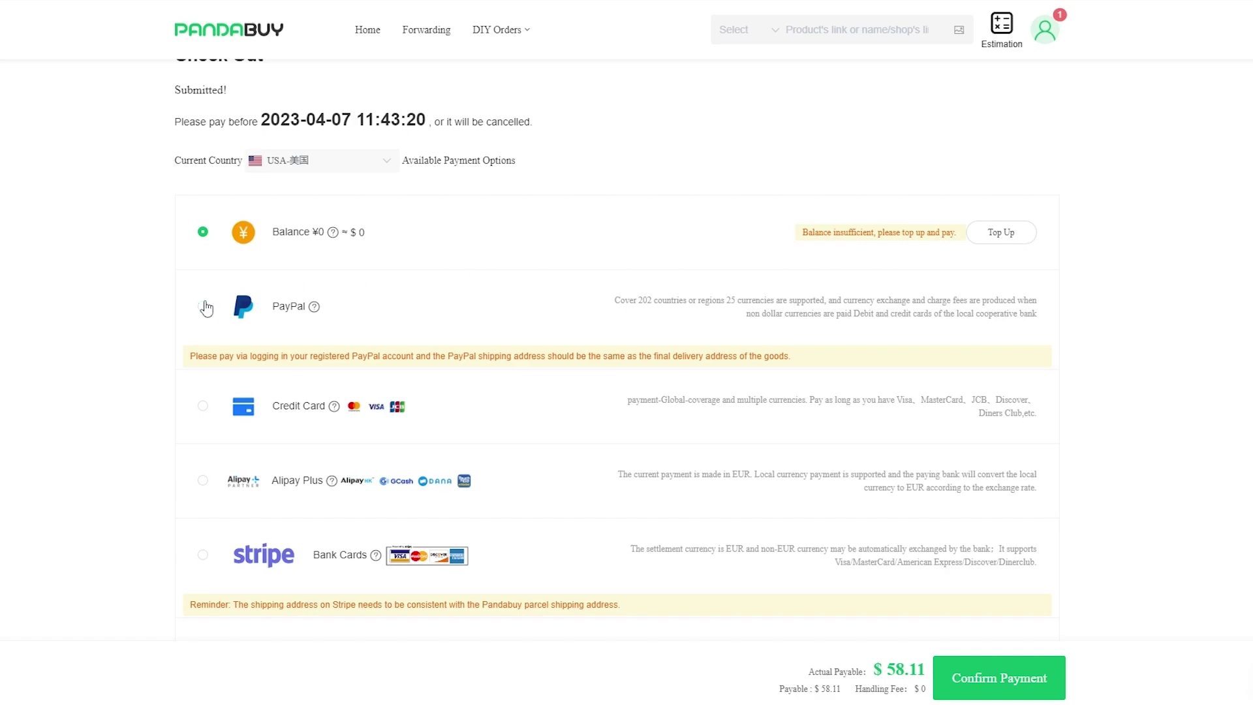
pyautogui.scroll(-3, 233, 363)
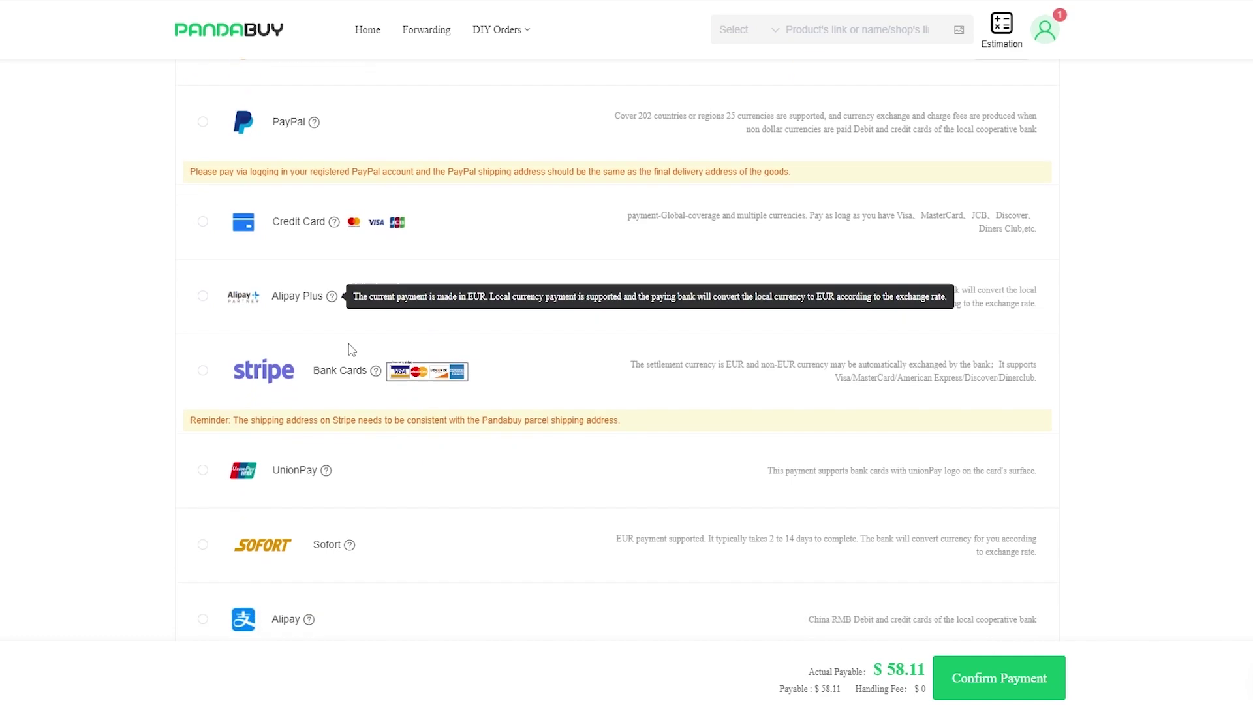
pyautogui.scroll(-3, 349, 349)
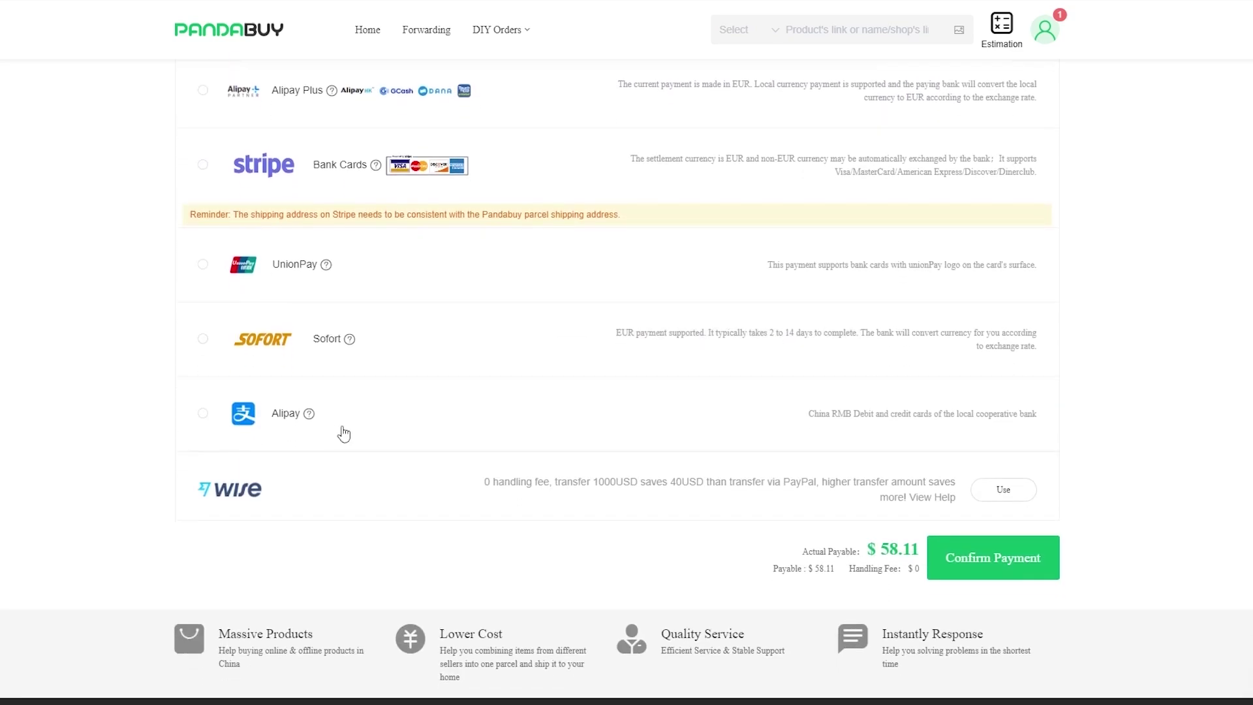
pyautogui.scroll(-2, 345, 433)
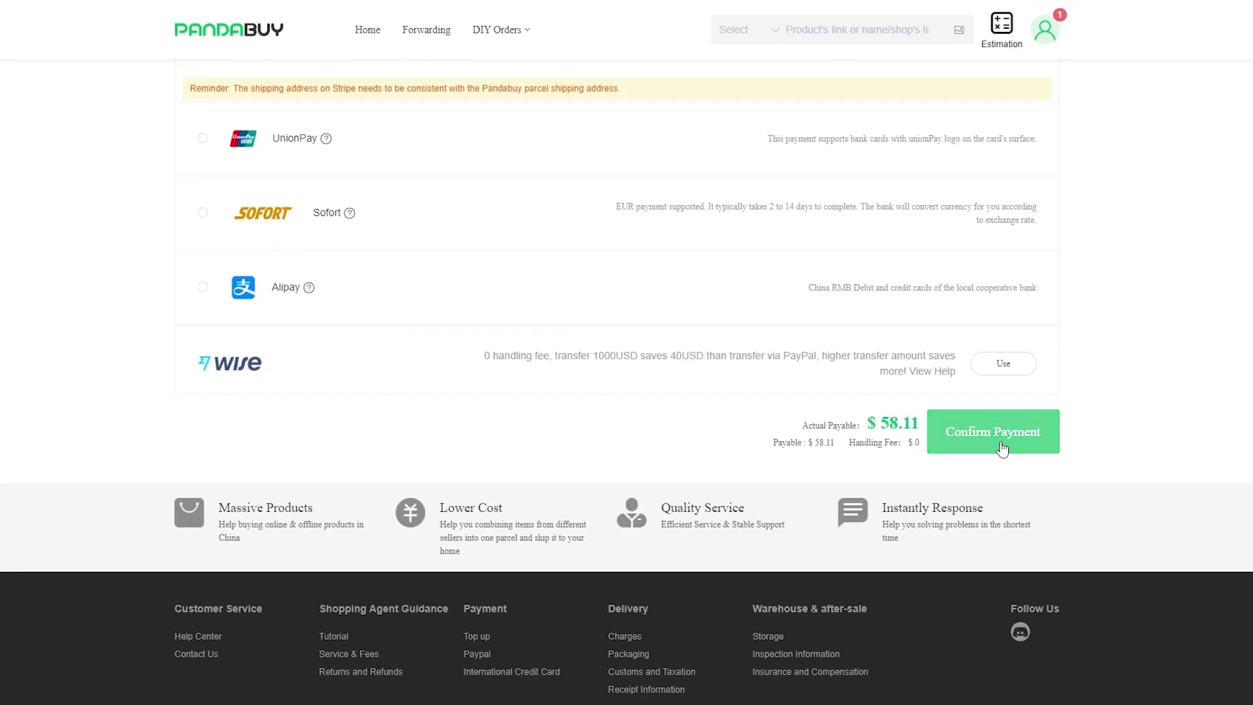
pyautogui.scroll(9, 1002, 448)
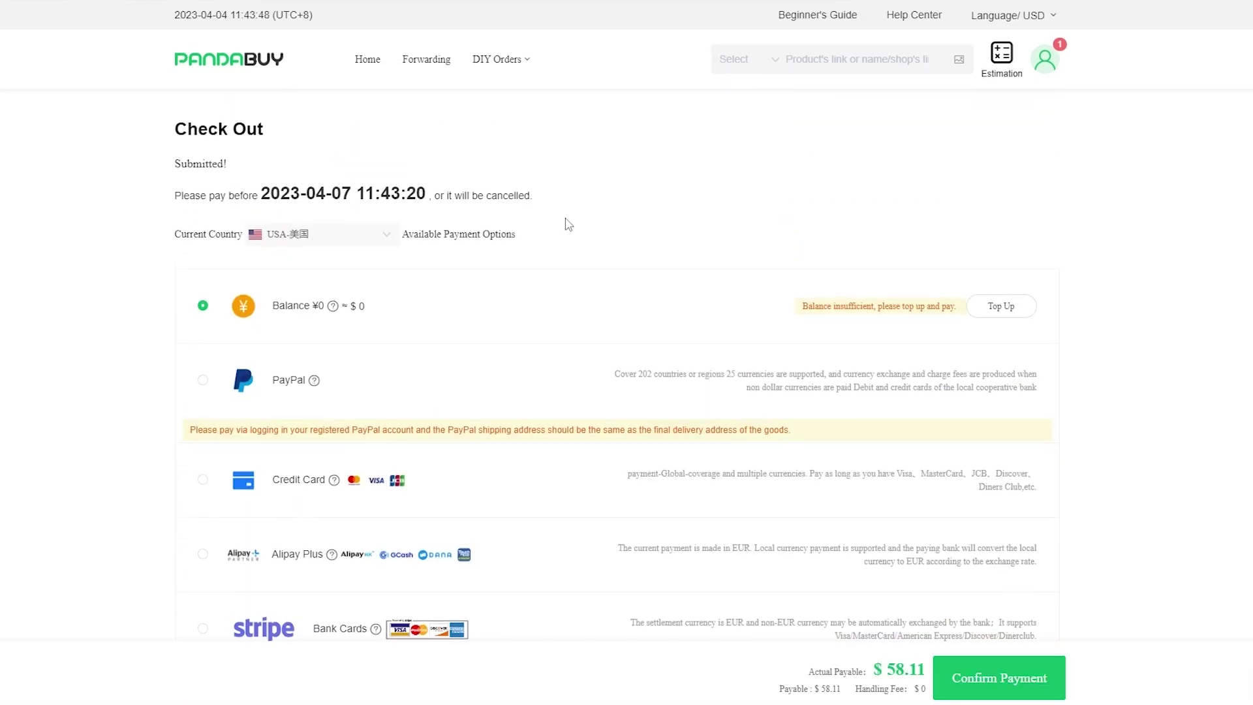
# Step: Go back from checkout to the Warehouse page and close the FriendLy Tips shipping-country notice
pyautogui.hotkey('alt', 'Left')
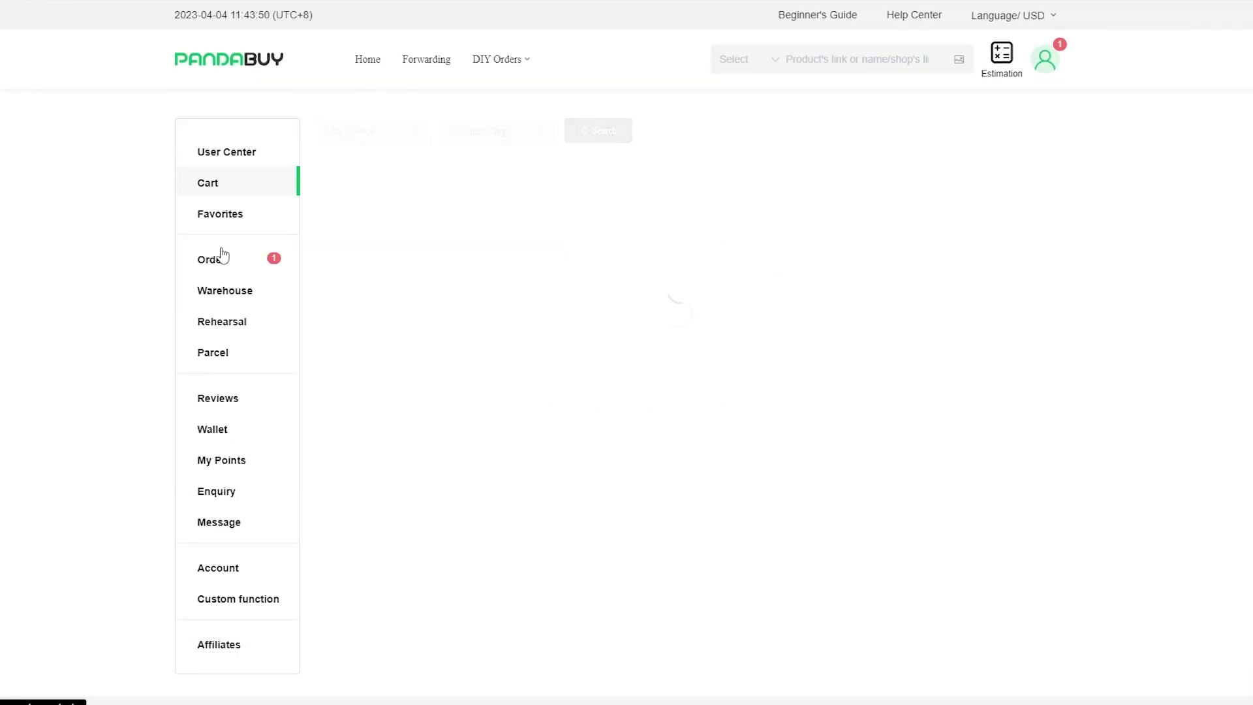
pyautogui.click(223, 295)
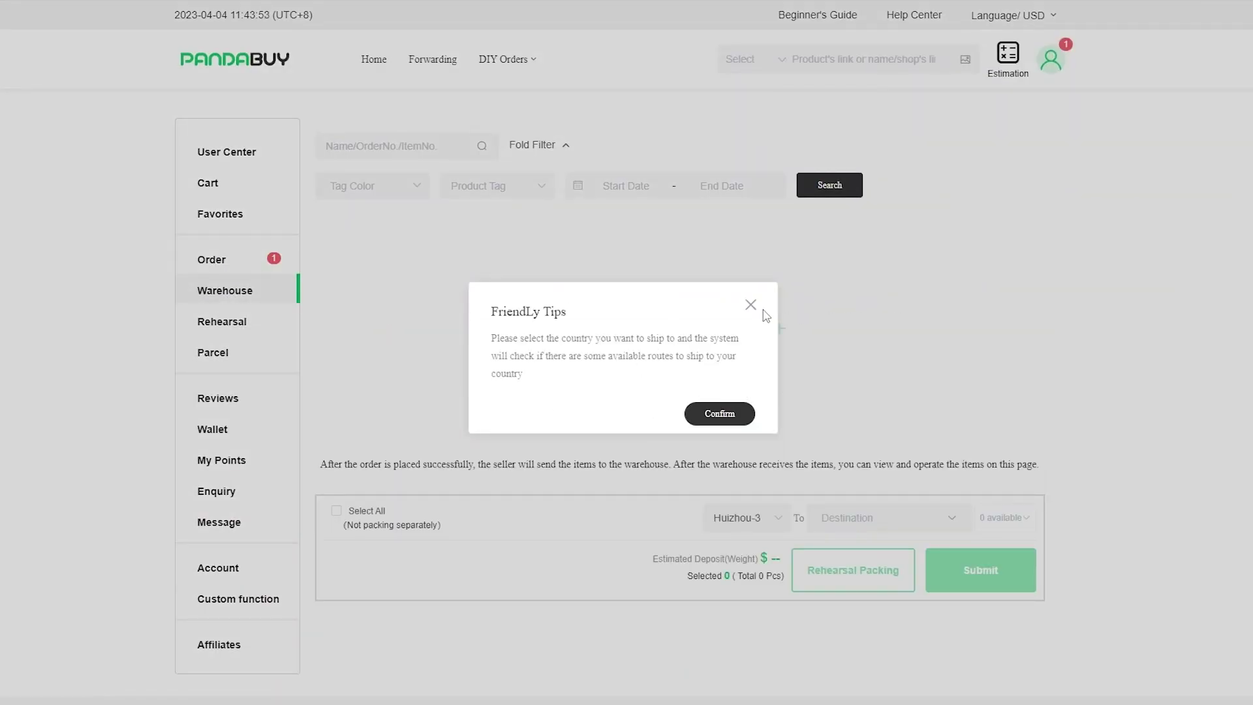
pyautogui.click(751, 304)
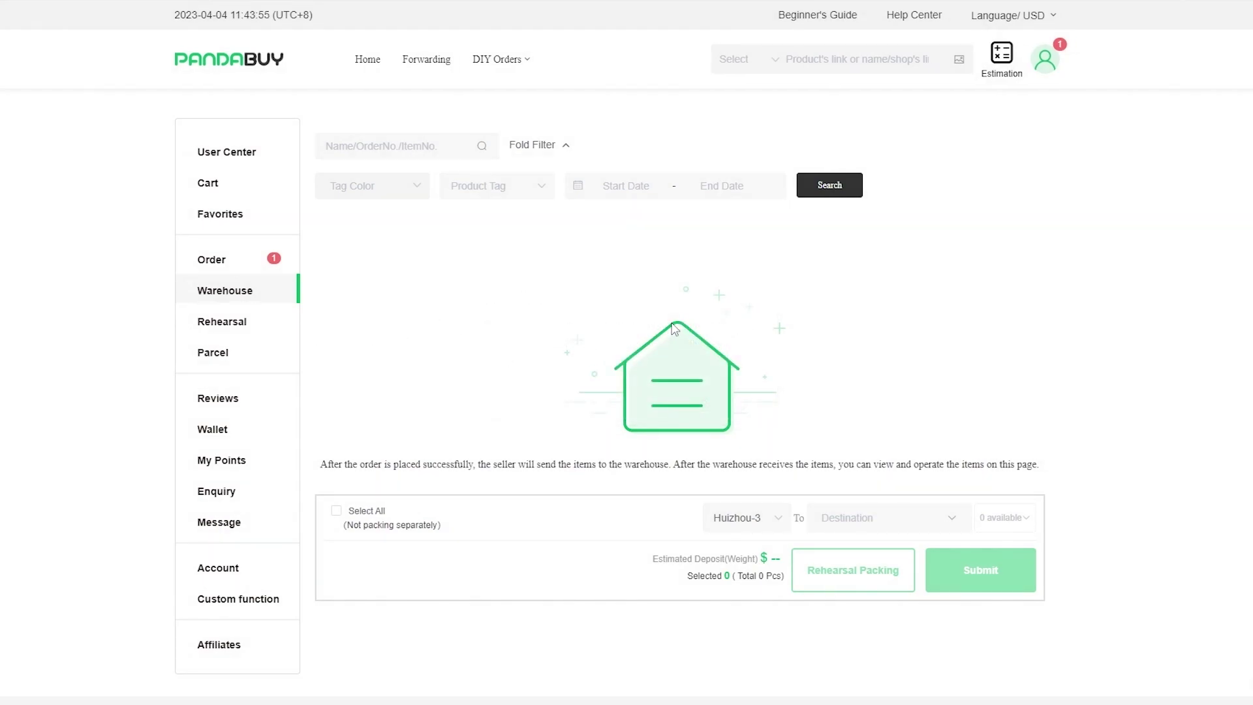
pyautogui.scroll(-2, 538, 399)
pyautogui.scroll(2, 539, 410)
# Step: Check the jacket order is Payment Pending, then reopen Warehouse and confirm the FriendLy Tips notice
pyautogui.click(243, 268)
pyautogui.scroll(-1, 540, 330)
pyautogui.scroll(-2, 539, 331)
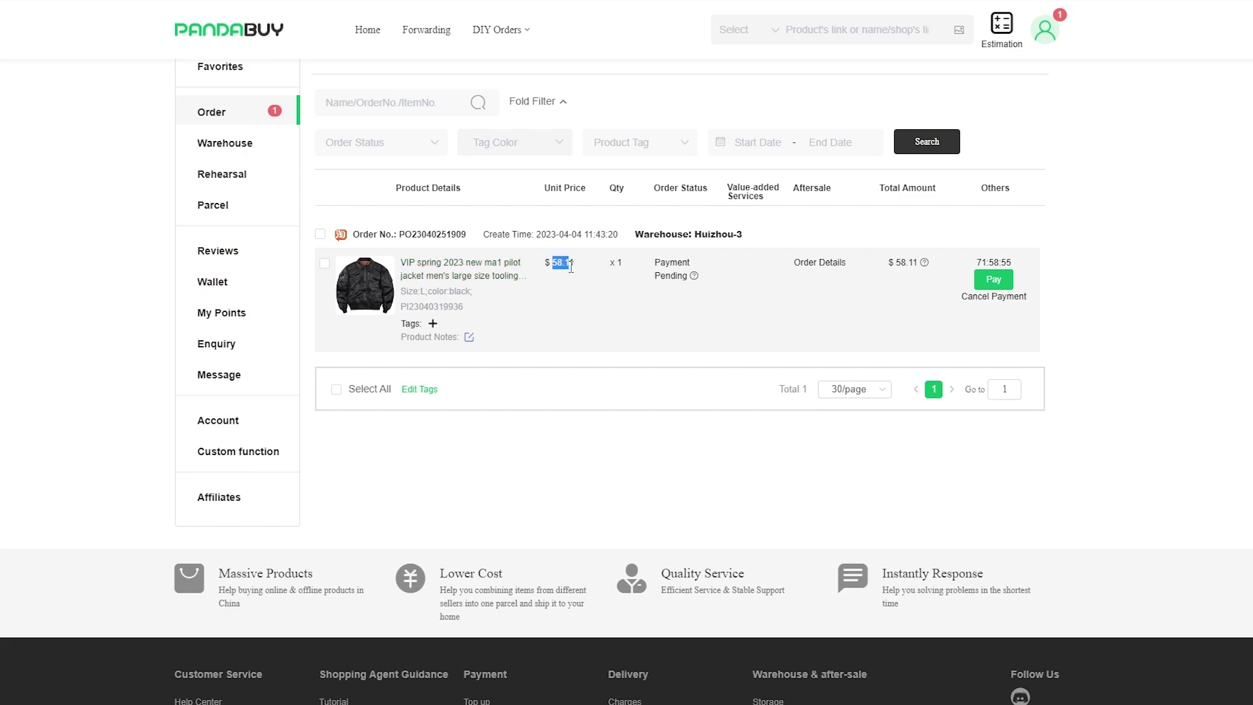
pyautogui.scroll(2, 391, 366)
pyautogui.click(226, 292)
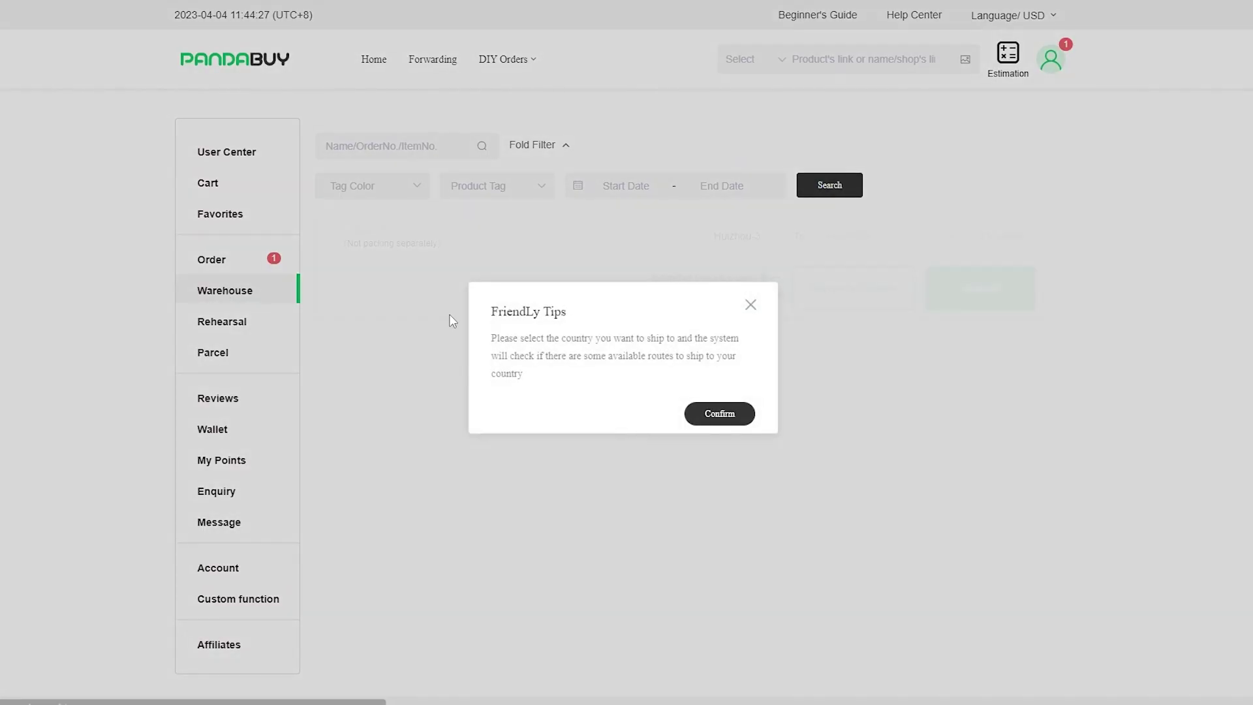
pyautogui.click(719, 414)
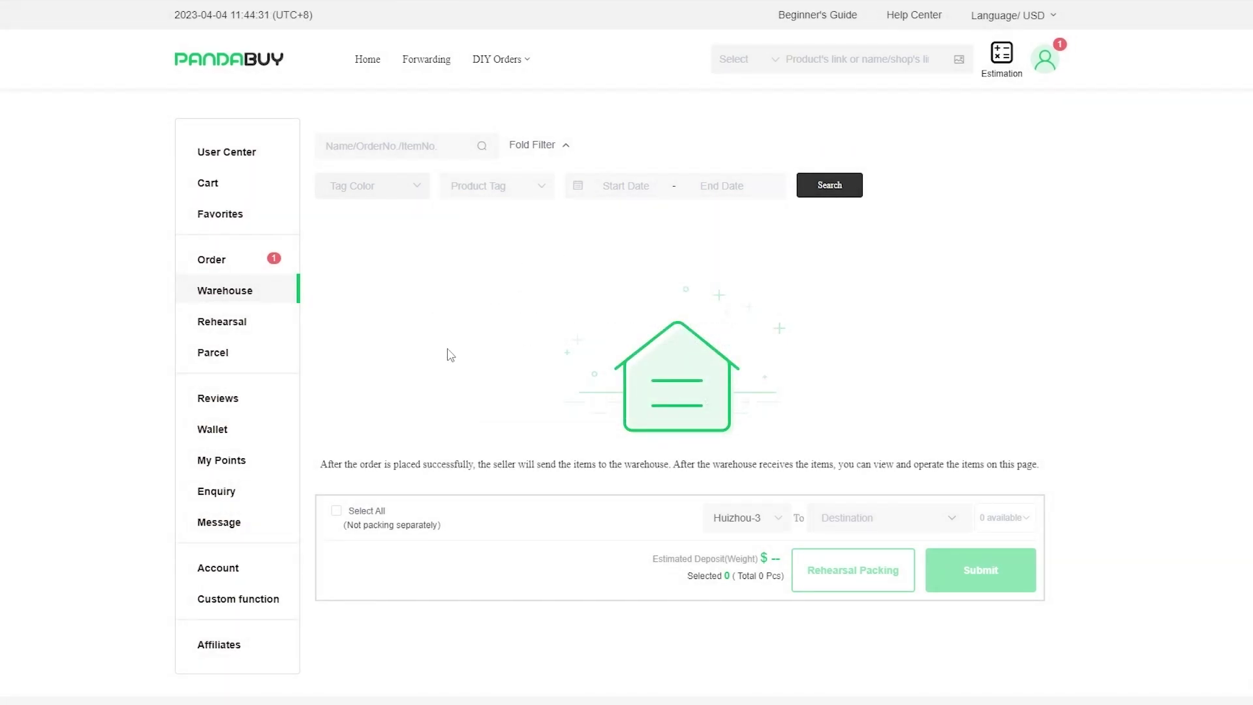